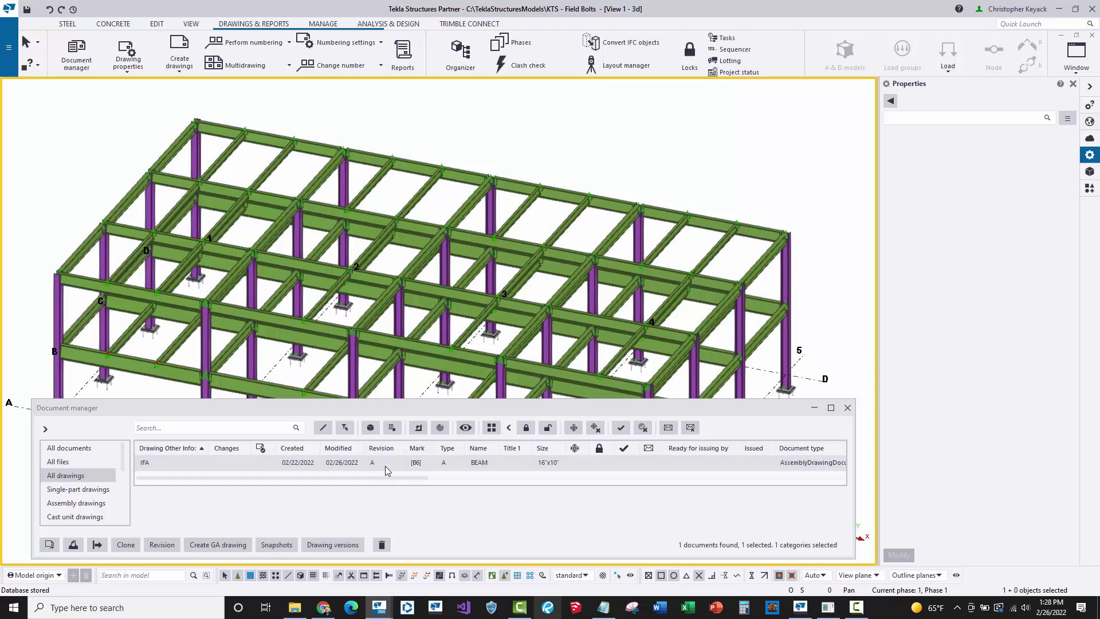
- Highlight the model objects belonging to beam drawing B6 and review the drawing's revision details
left_click(371, 428)
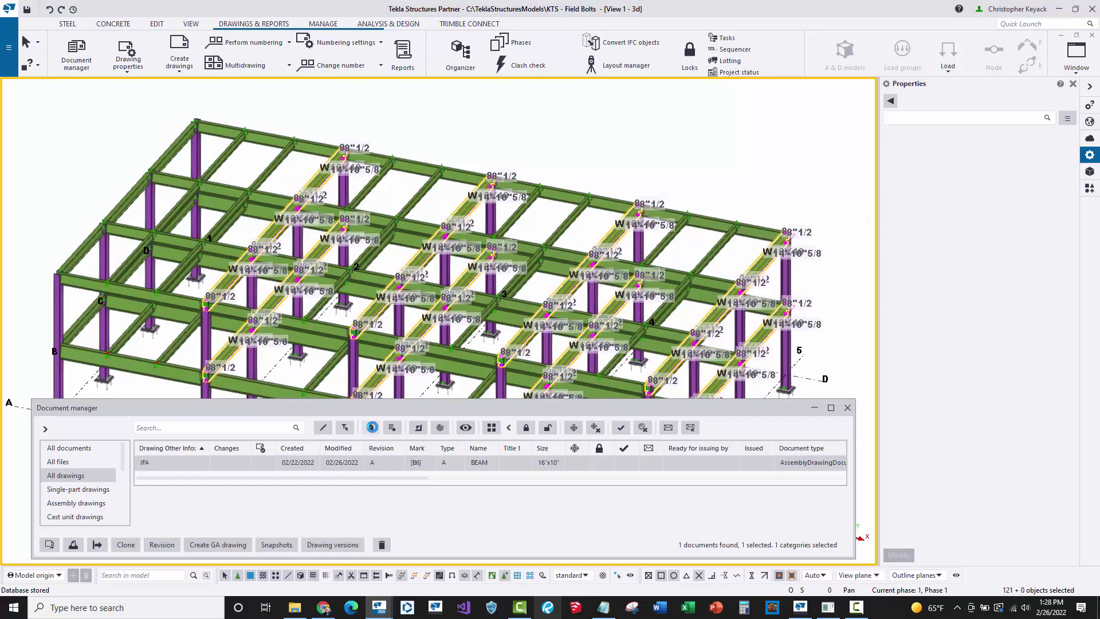
left_click(68, 204)
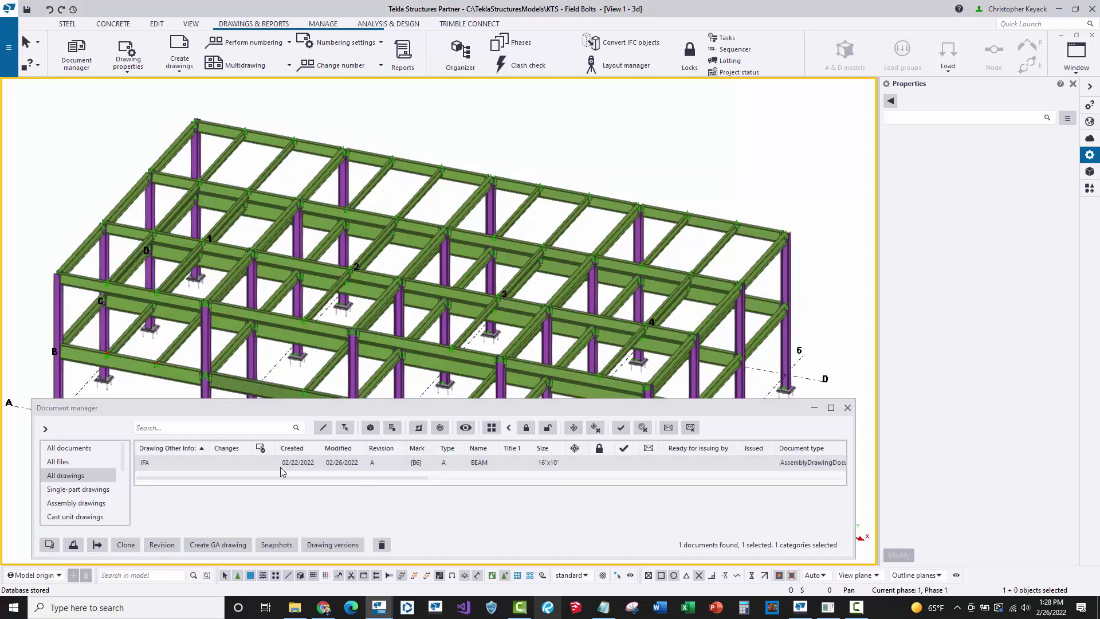
left_click(162, 546)
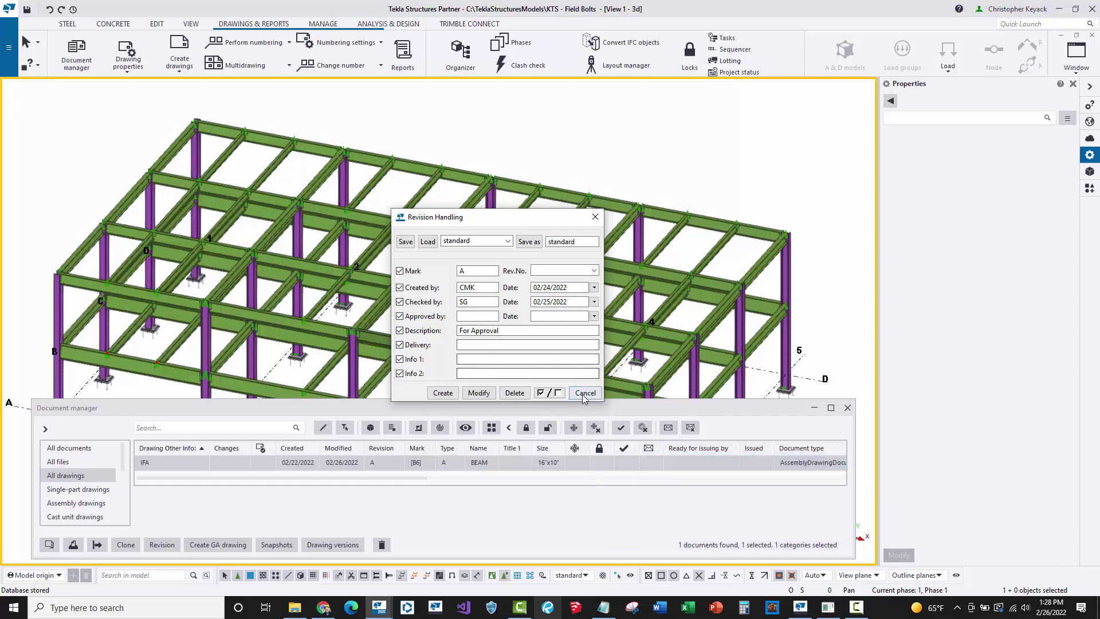
left_click(595, 218)
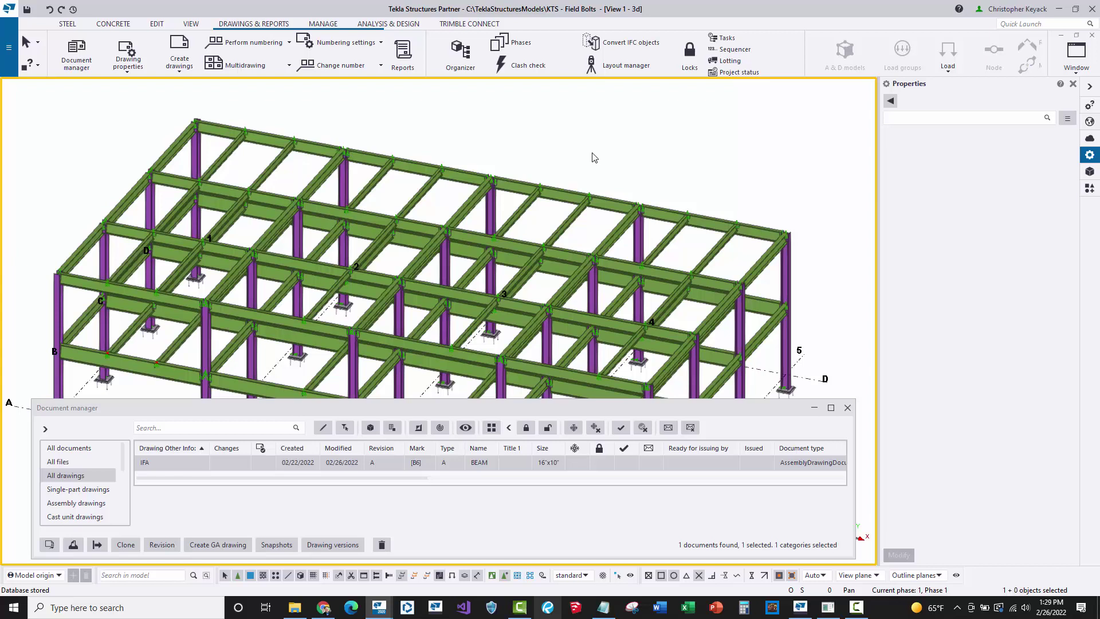
- Search the Applications & components catalog for "tekla epm" and open the Tekla EPM Plugin
left_click(1090, 188)
left_click(930, 118)
type("tekla epm")
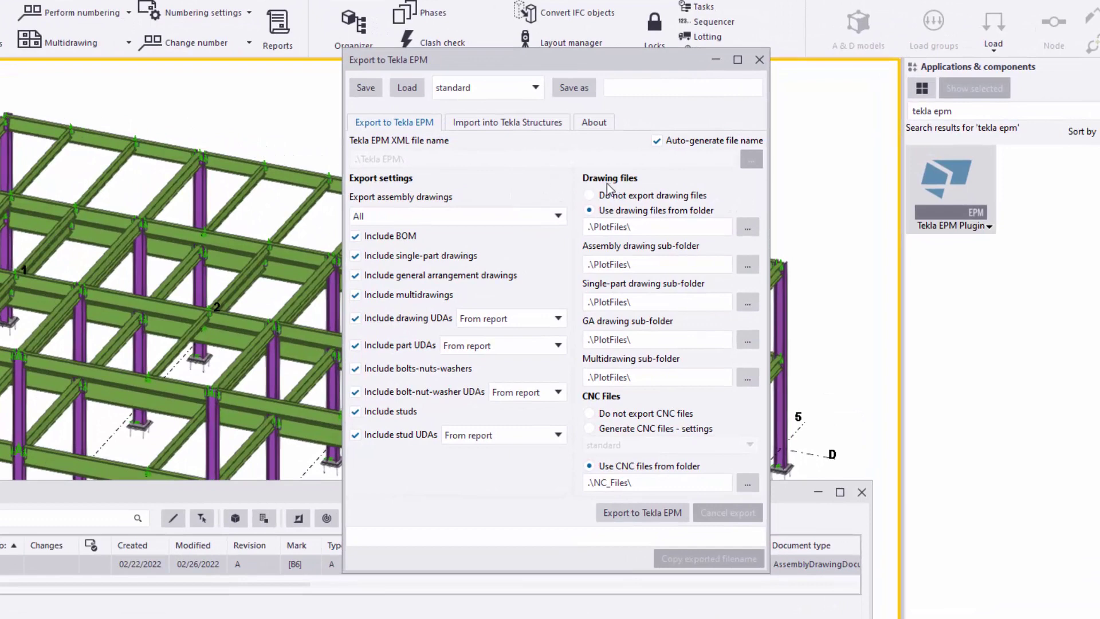
- Limit the assembly drawing export to Selected from Drawing list, and exclude the BOM and single-part drawings
left_click(526, 226)
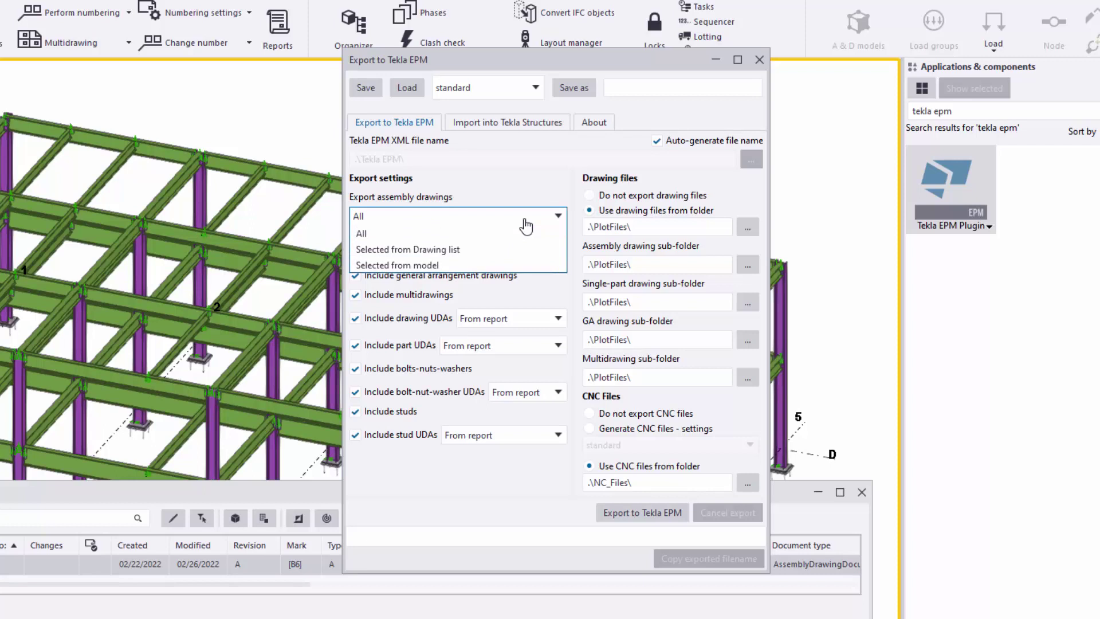
left_click(473, 247)
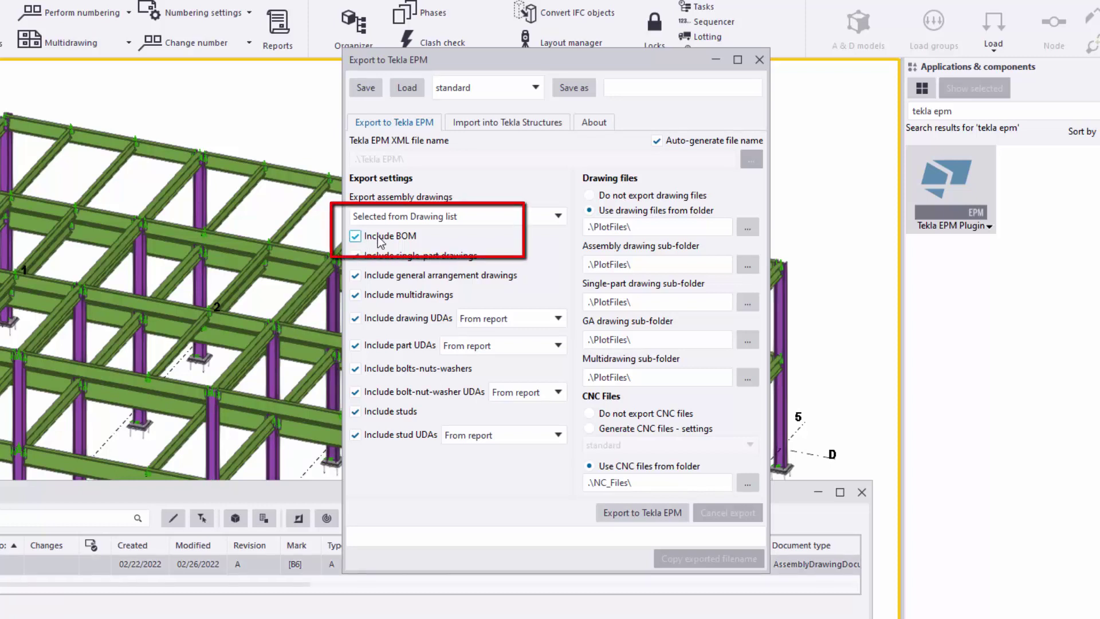
left_click(355, 236)
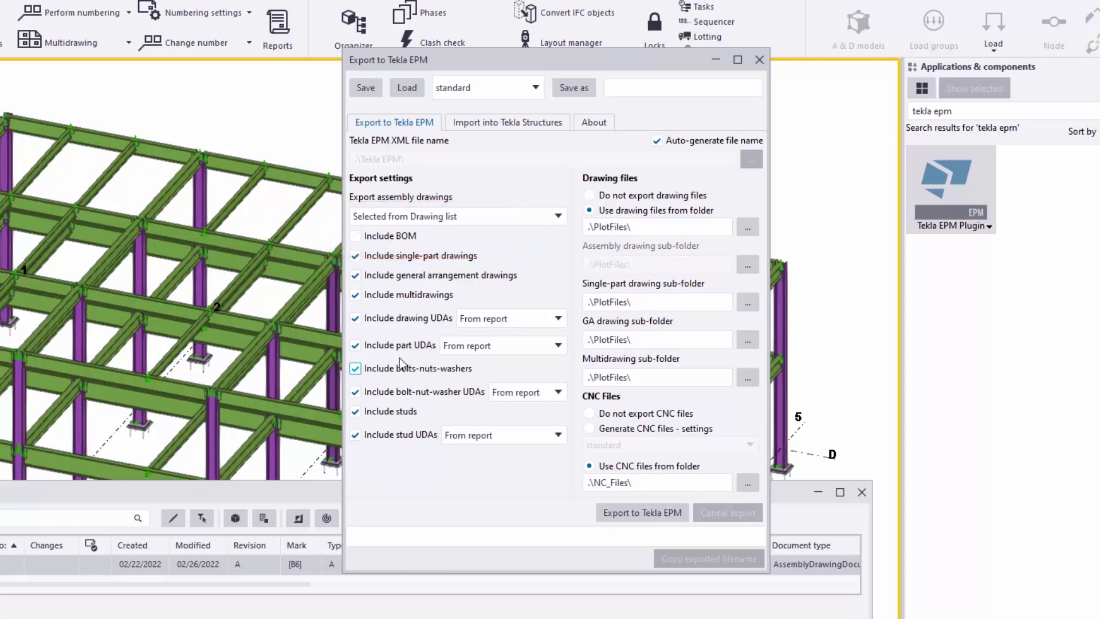
left_click(382, 259)
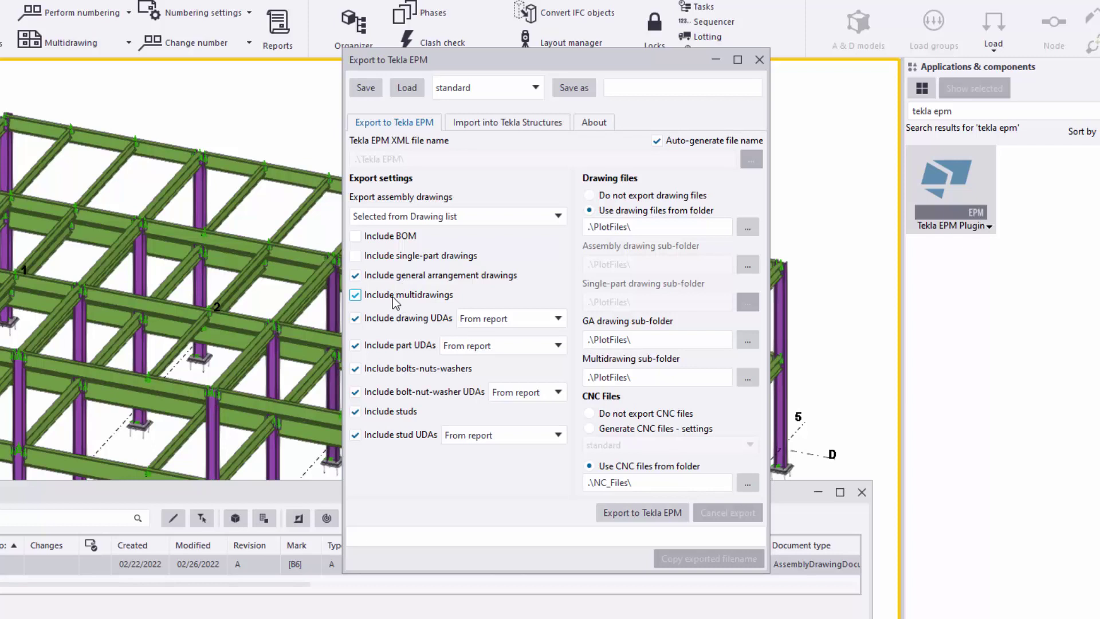
- Exclude part UDAs, bolts-nuts-washers, bolt-nut-washer UDAs, studs and stud UDAs from the export
left_click(405, 345)
left_click(382, 371)
left_click(374, 394)
left_click(373, 414)
left_click(376, 437)
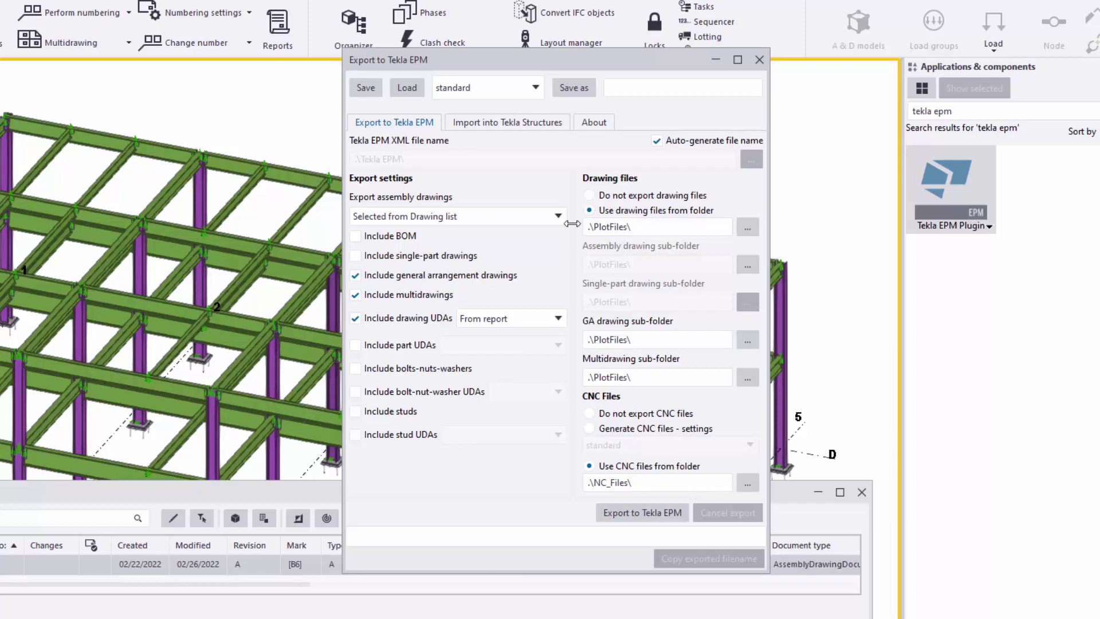
- Choose not to export CNC files and save the export settings as For Approval
left_click(645, 227)
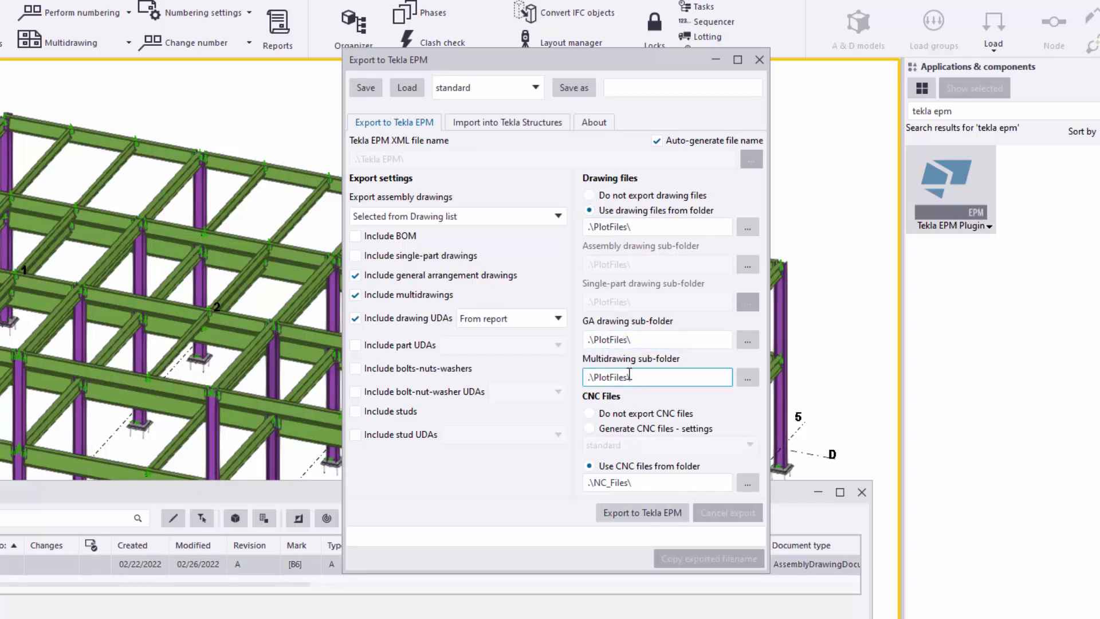
left_click(611, 417)
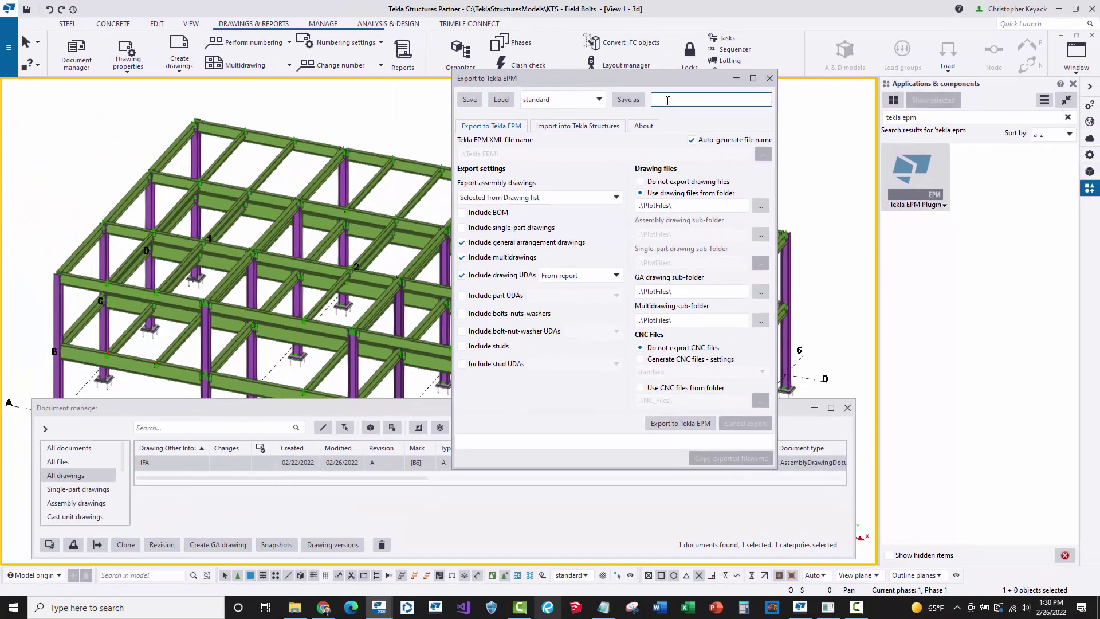
left_click(667, 100)
type("For Approval")
left_click(630, 100)
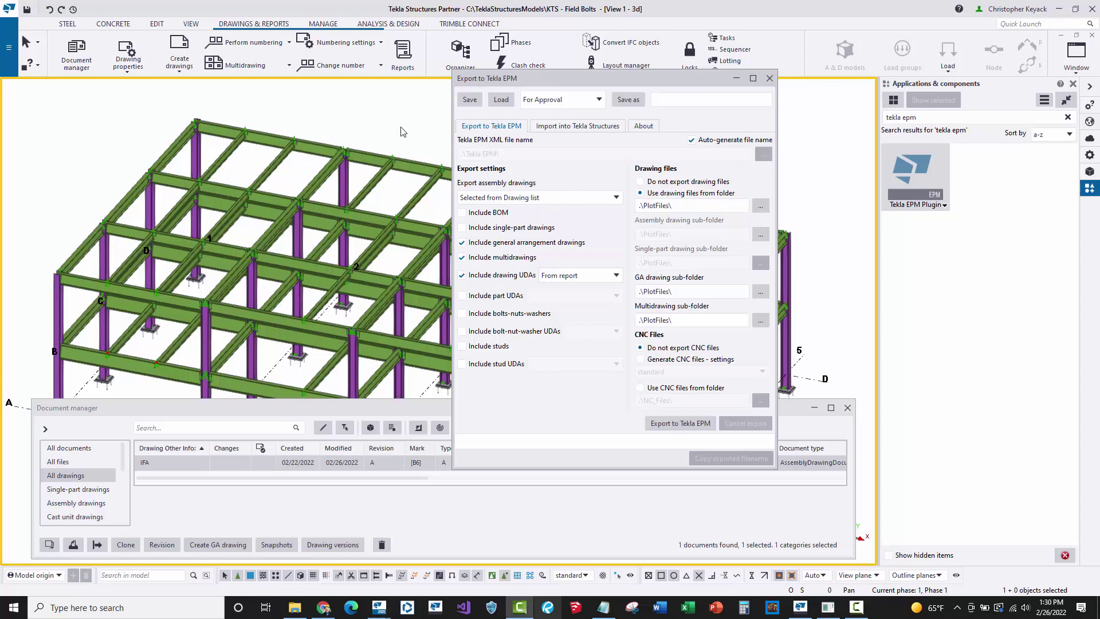
- Turn off automatic file naming and export the selected drawing to Tekla EPM as For Approval.zip
left_click(692, 139)
left_click(540, 155)
left_click_drag(499, 155, 545, 153)
type("For Approval")
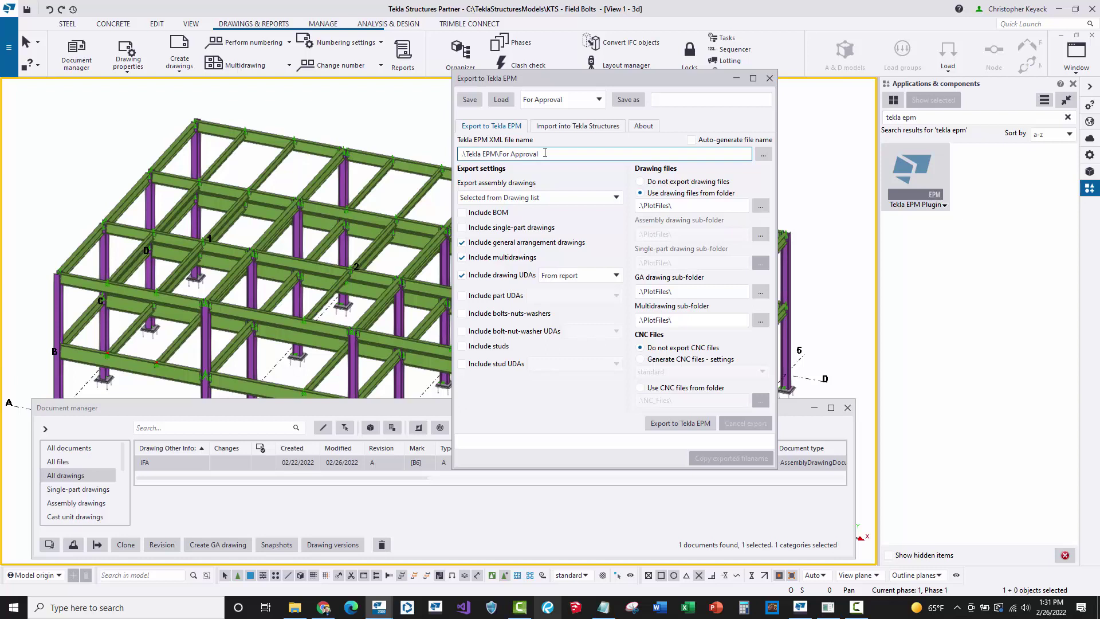
type(".zip")
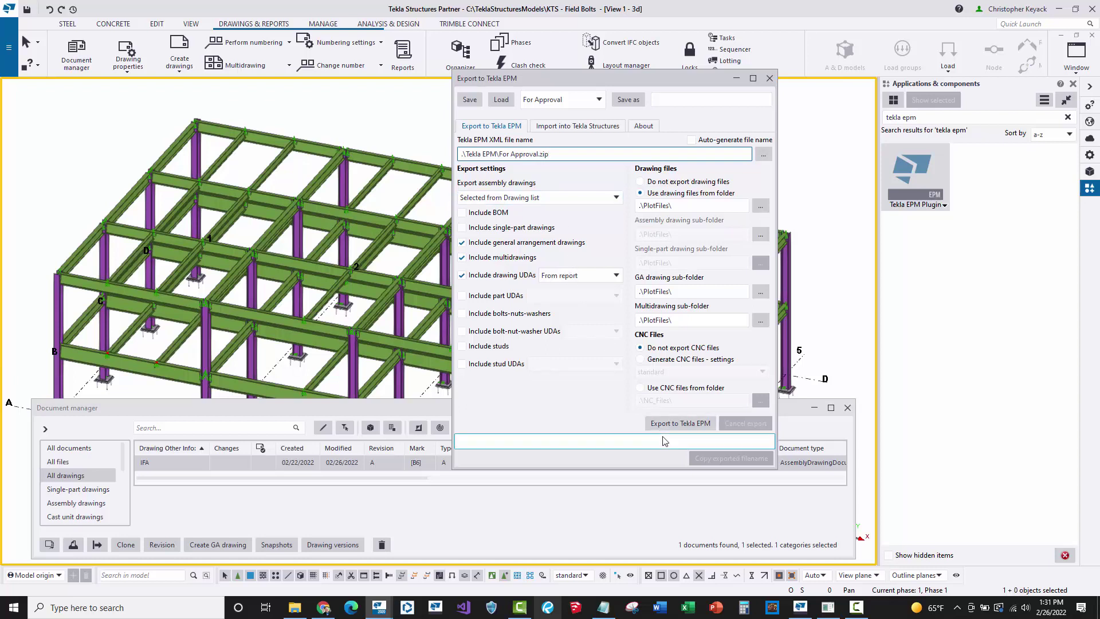
left_click(679, 424)
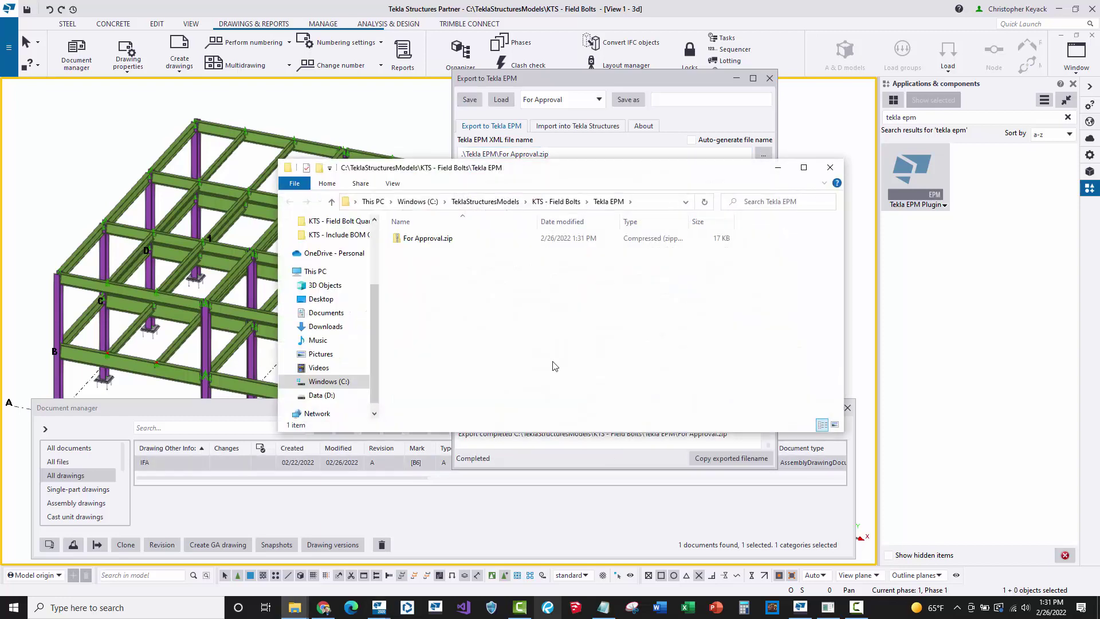
left_click(830, 167)
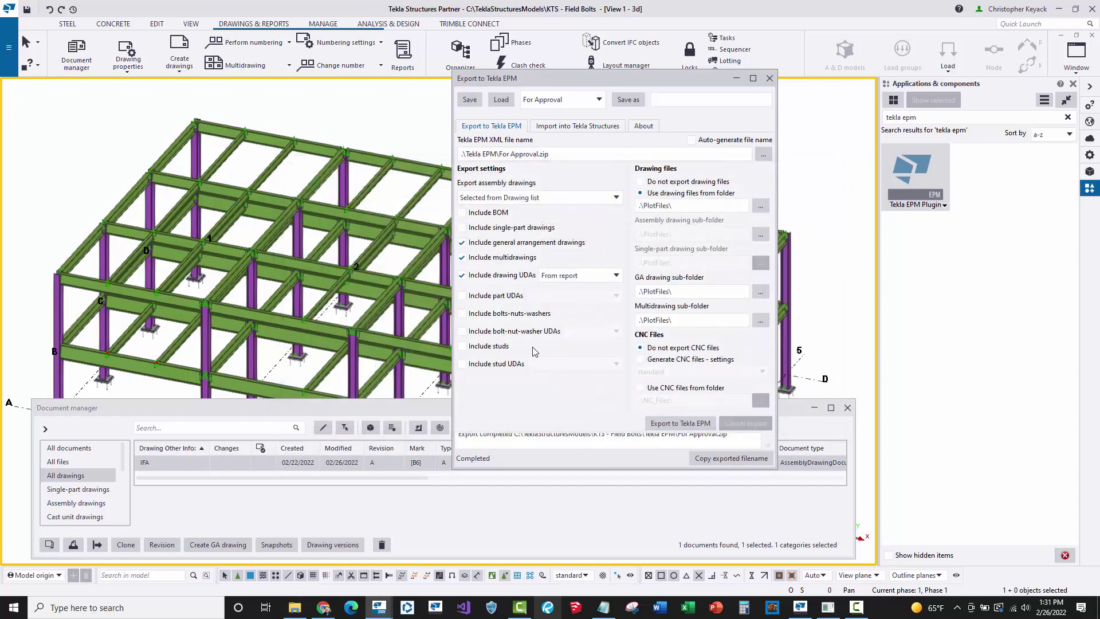
- Open revision handling for beam drawing B6 and load the For Fabrication revision settings
left_click(361, 466)
right_click(355, 466)
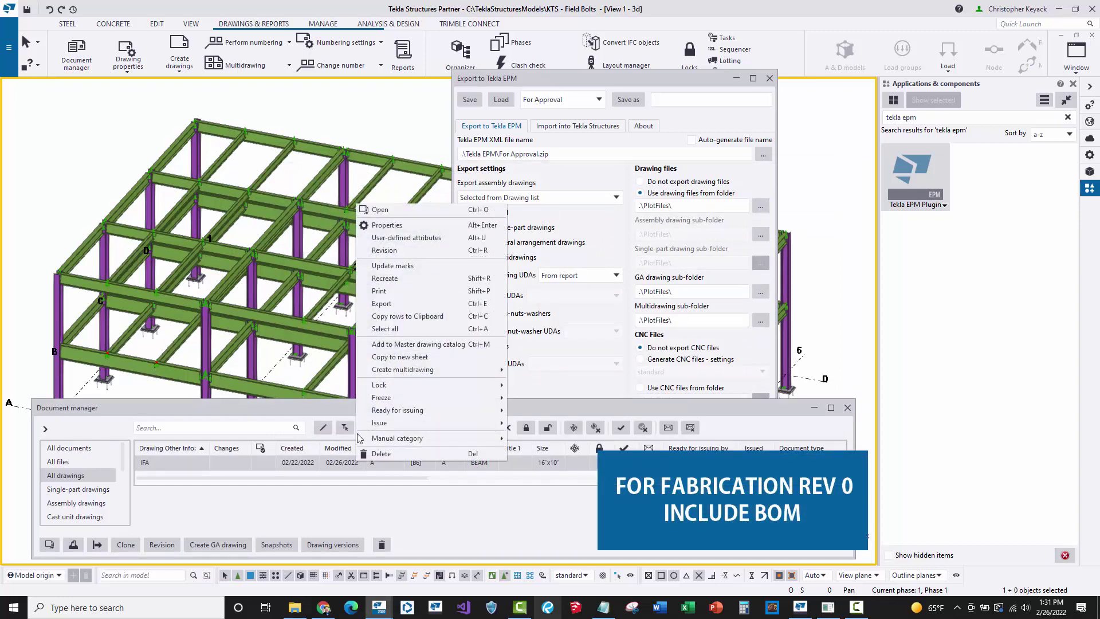
left_click(385, 251)
left_click(472, 241)
left_click(463, 273)
left_click(427, 241)
- Fill in the creator's and checker's initials and create revision 0 for the drawing
left_click(461, 288)
type("CMK")
left_click(473, 302)
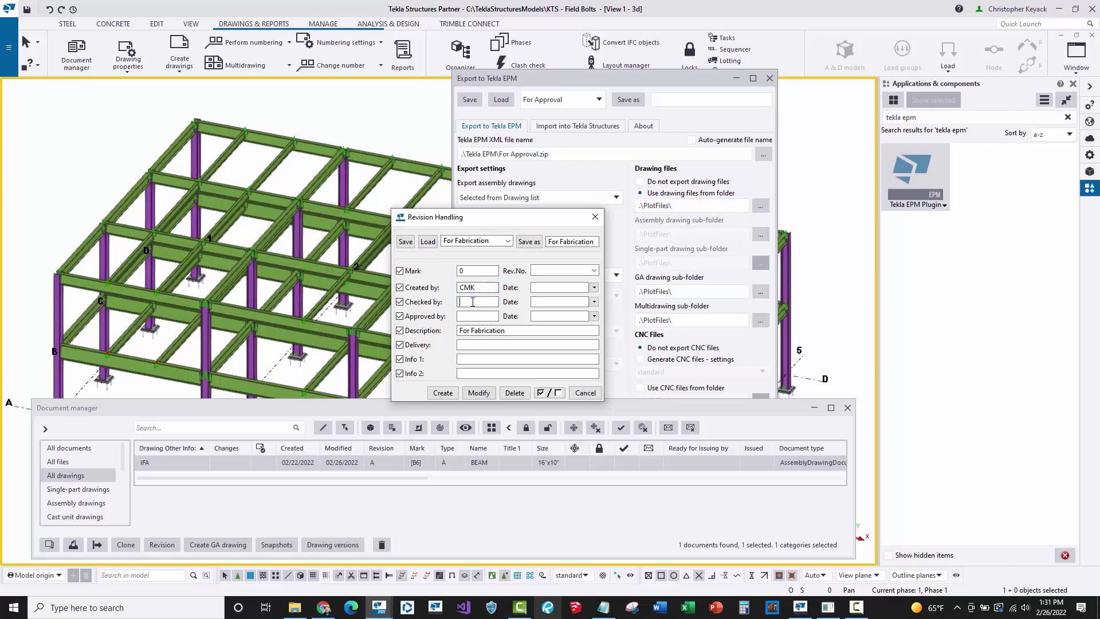
type("SG")
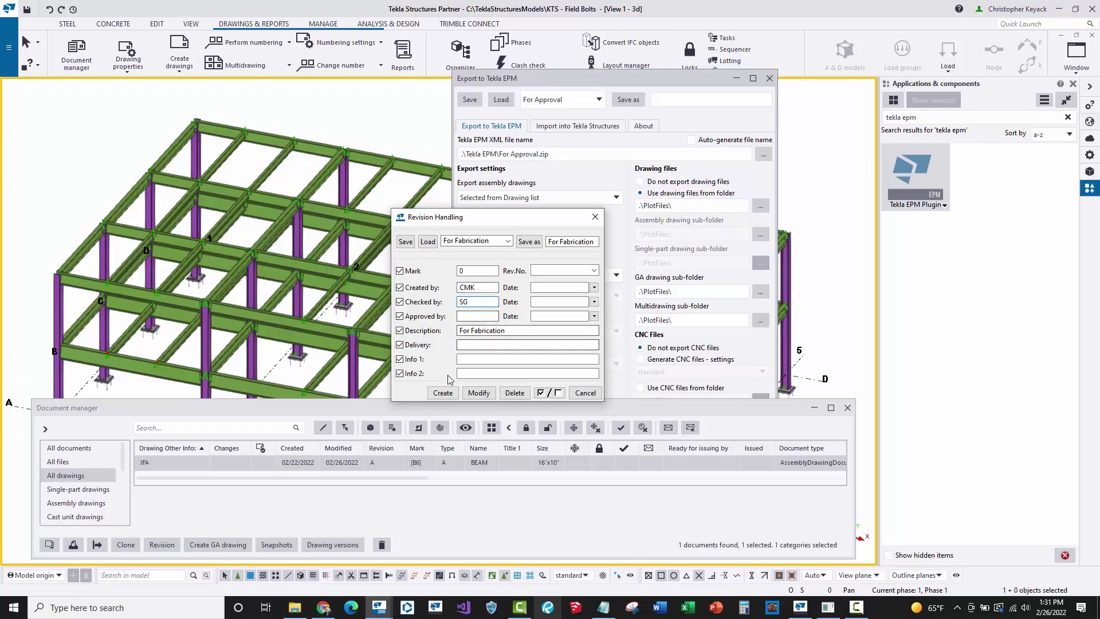
left_click(441, 395)
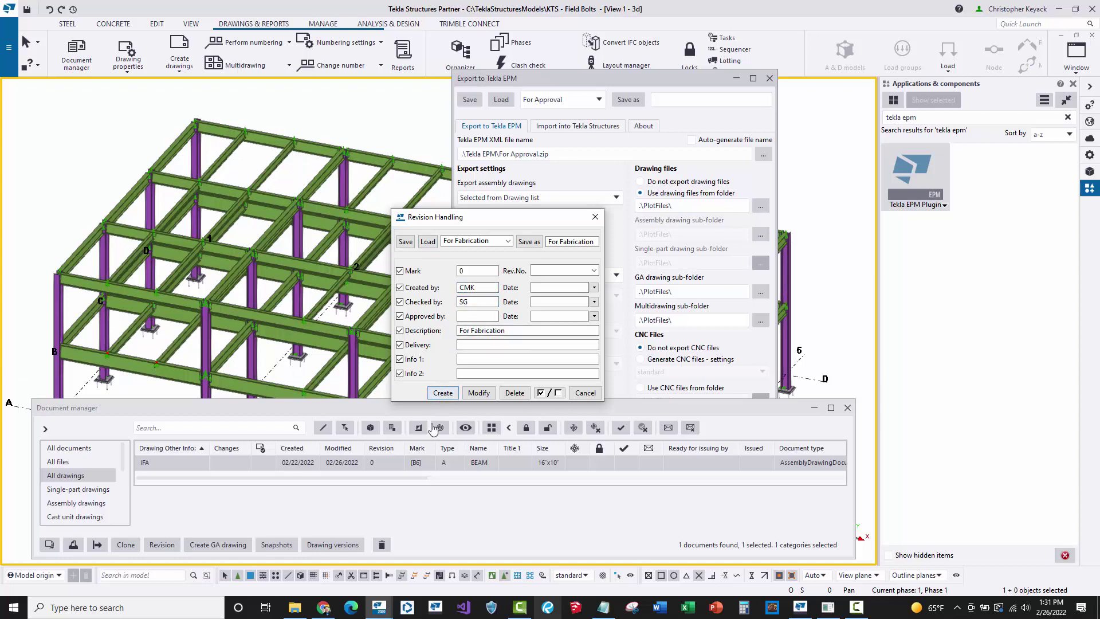
left_click(596, 217)
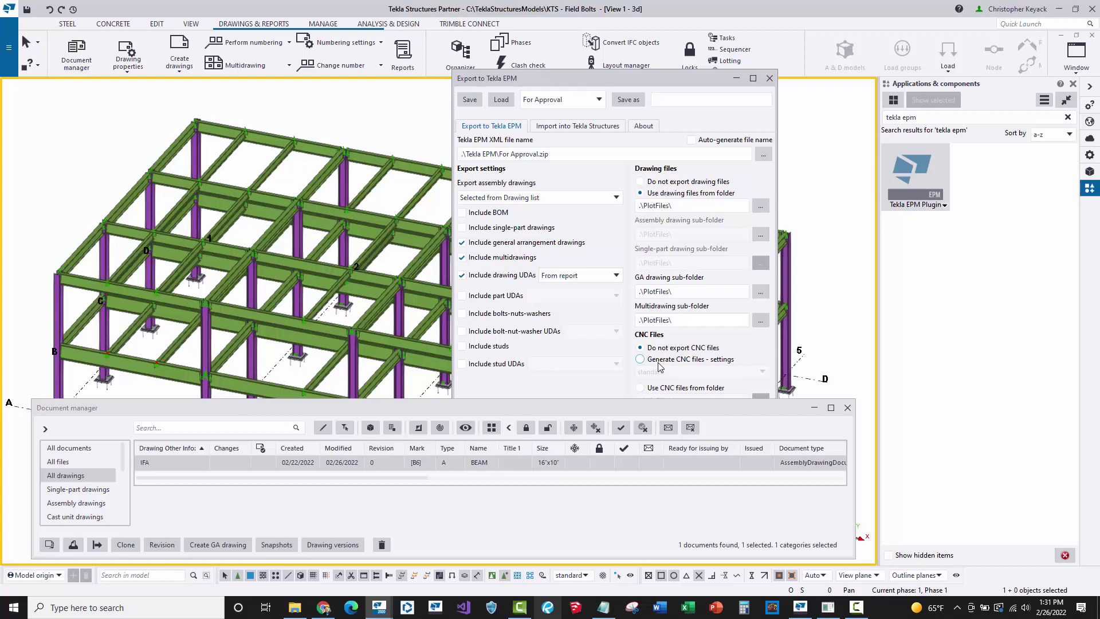
- Set the Tekla EPM export to generate CNC files using the standard settings
left_click(640, 360)
left_click(709, 371)
left_click(688, 386)
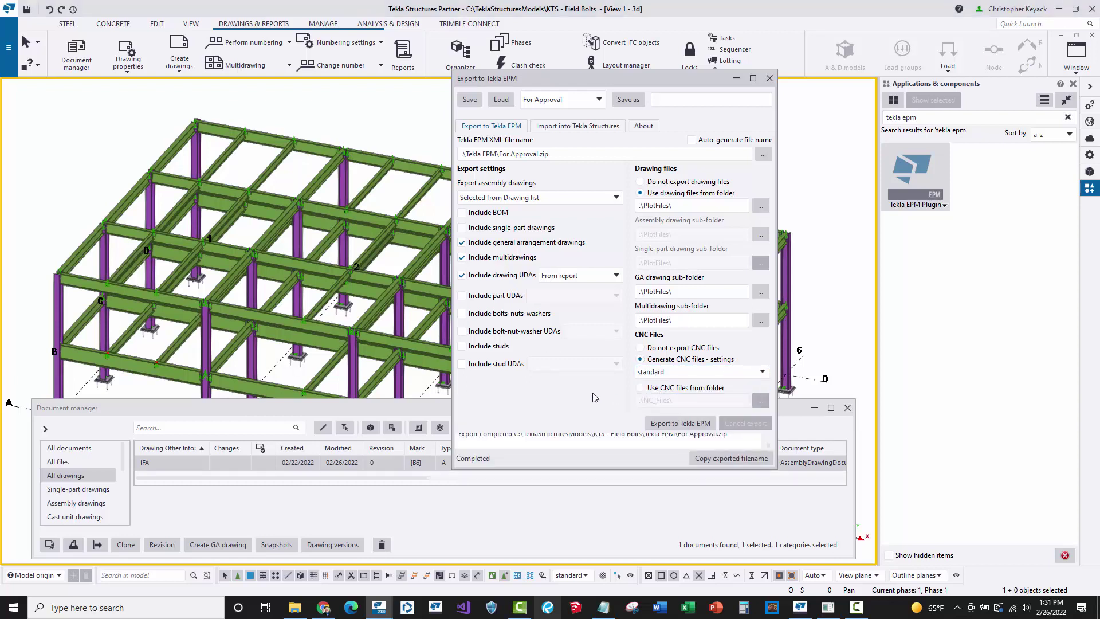
- Include the BOM, single-part drawings, part UDAs, bolts-nuts-washers, studs, and the bolt-nut-washer and stud UDAs in the export
left_click(502, 212)
left_click(499, 228)
left_click(487, 296)
left_click(488, 313)
left_click(479, 331)
left_click(471, 348)
left_click(476, 365)
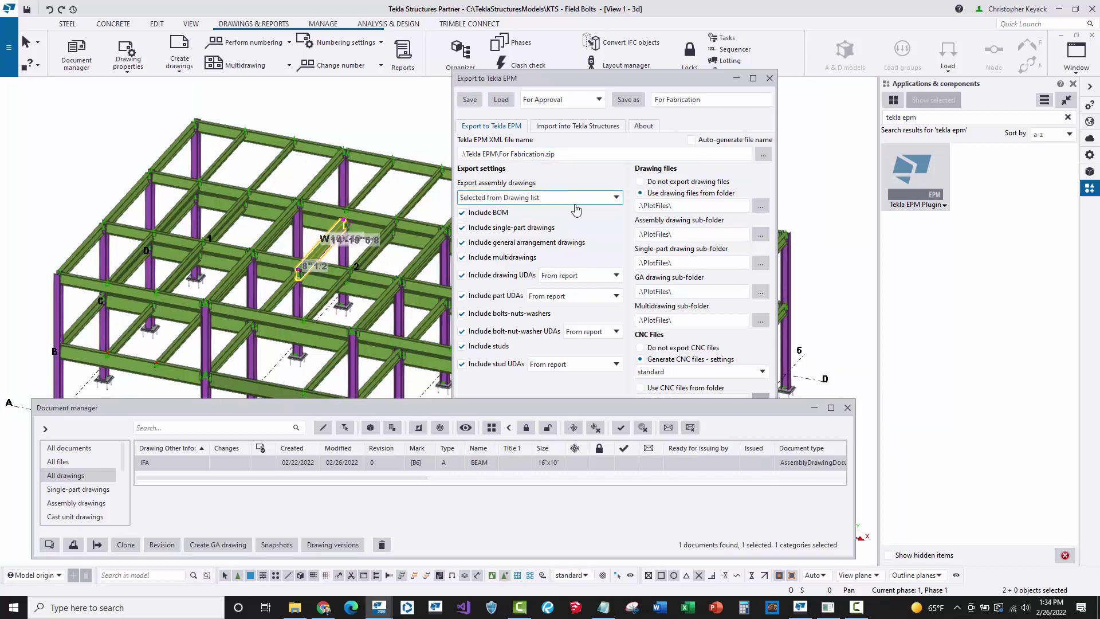
- Export the selected revision 0 drawing to Tekla EPM as For Fabrication.zip
left_click_drag(565, 154, 498, 162)
left_click(633, 105)
left_click(411, 409)
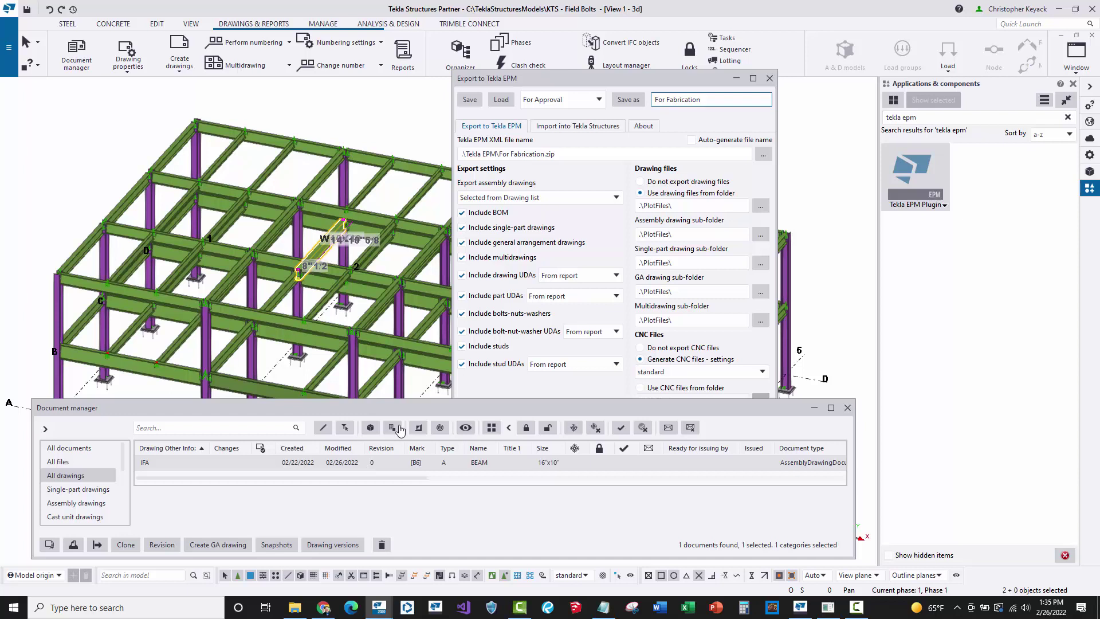
left_click(594, 80)
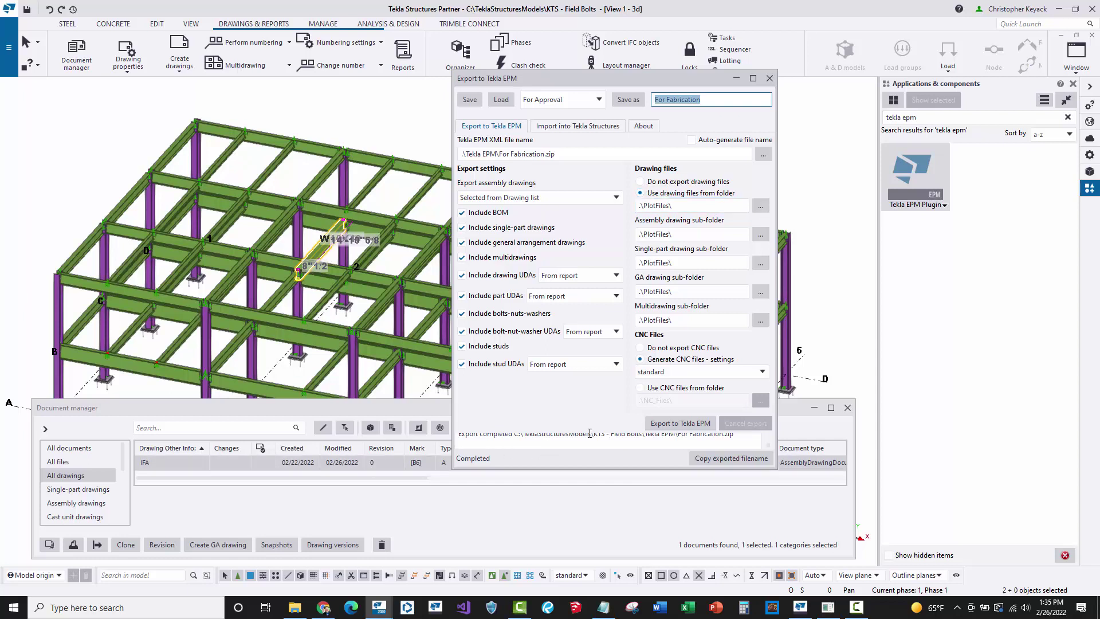
left_click(653, 425)
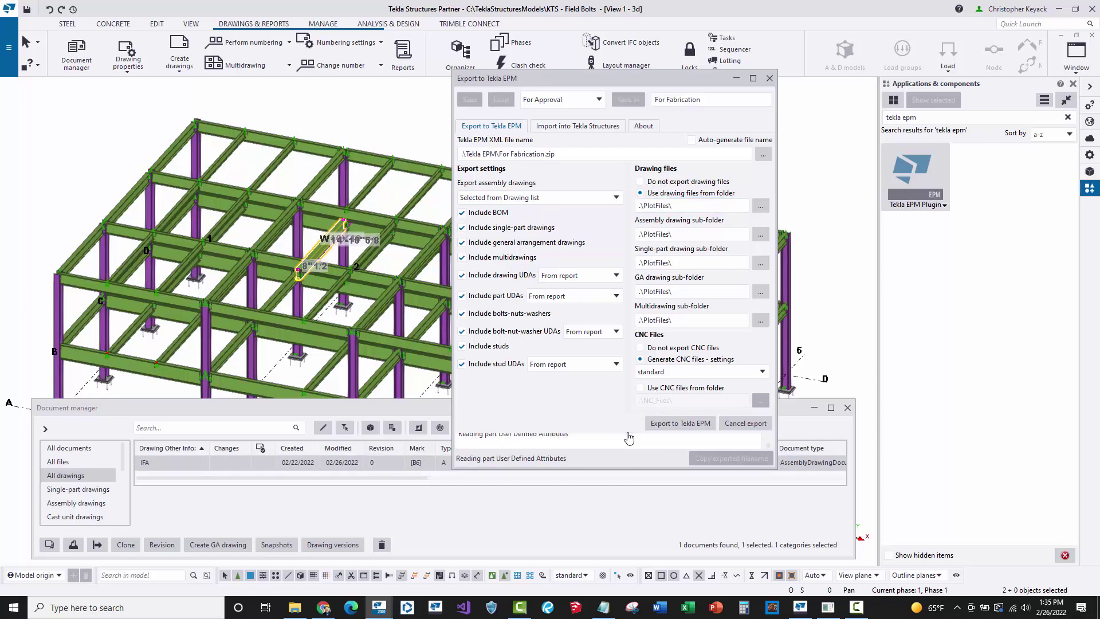
left_click(629, 438)
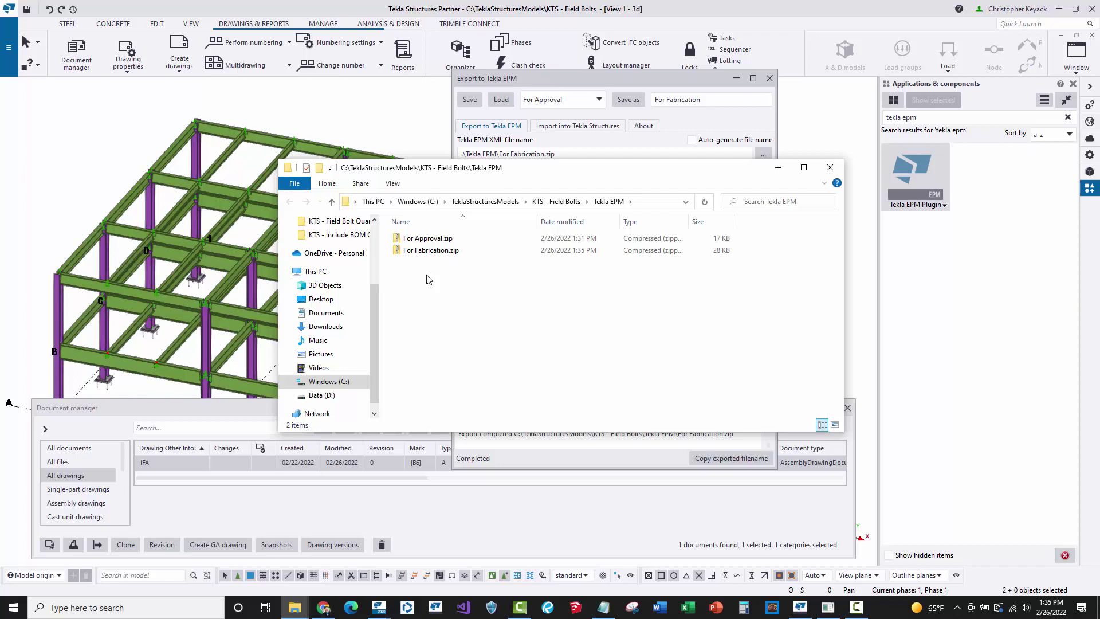
- Extract For Approval.zip into its own folder inside the Tekla EPM folder
left_click(427, 240)
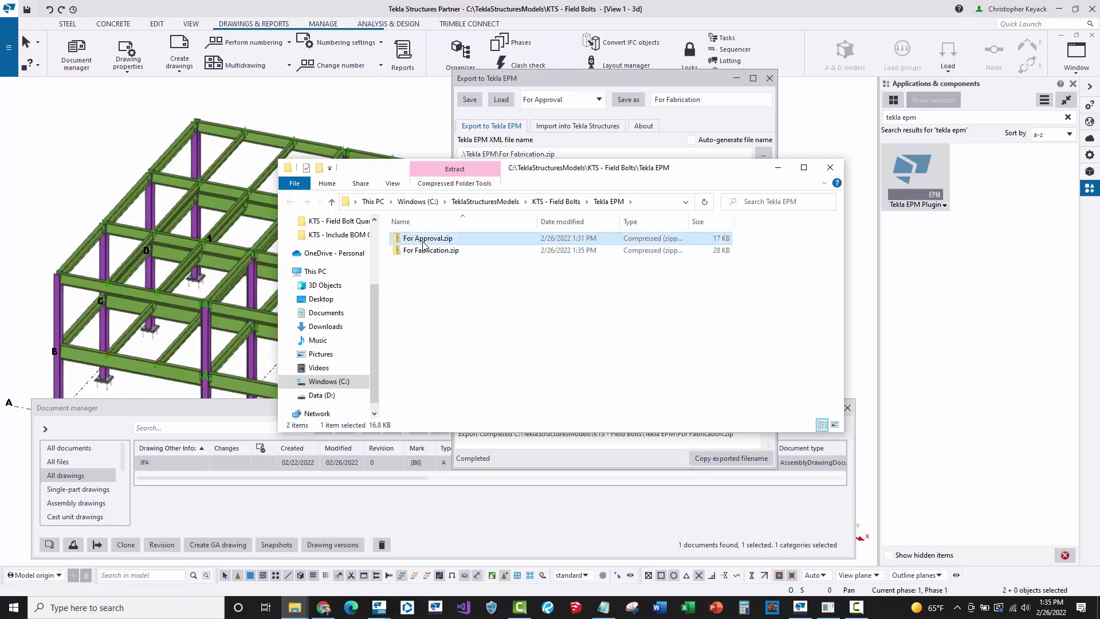
right_click(431, 241)
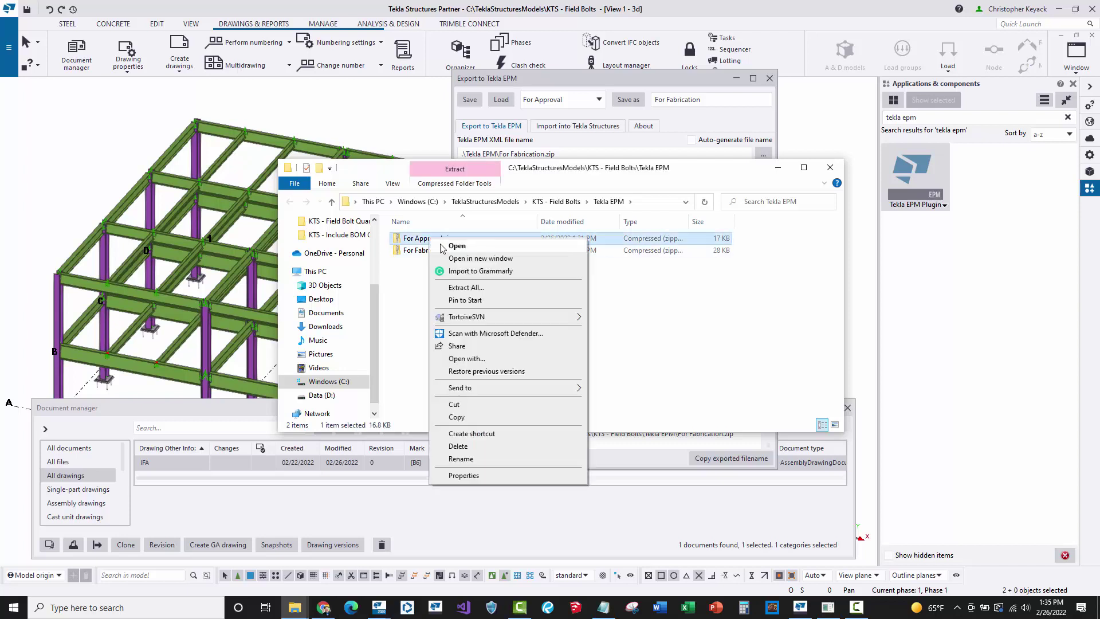
left_click(467, 289)
left_click(643, 411)
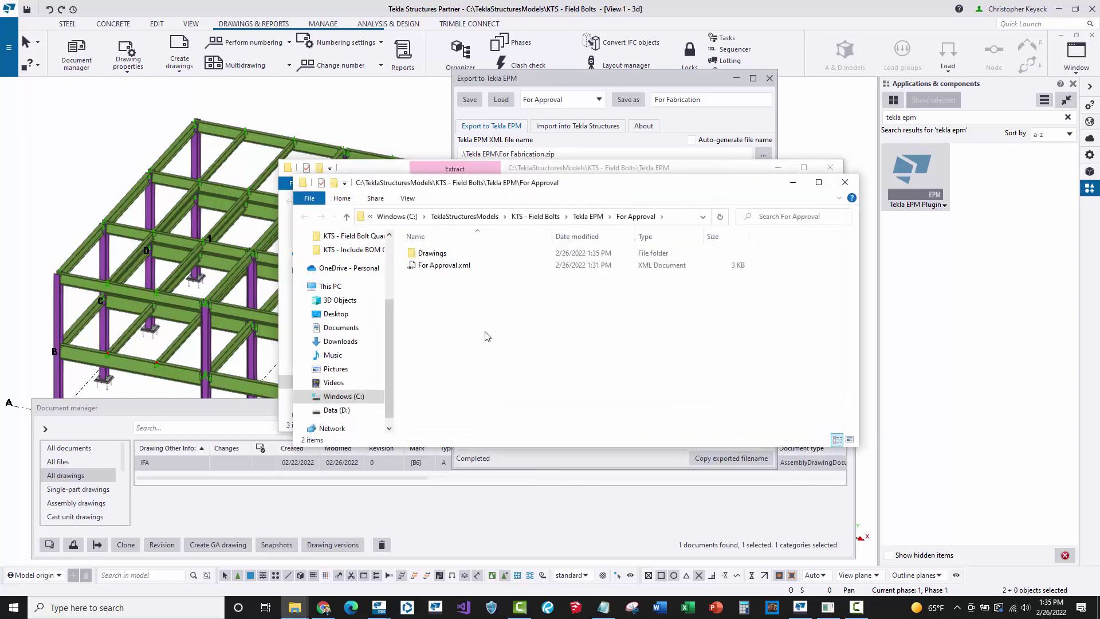
- Inspect the extracted Drawings and AssemblyDrawings folders, and open For Approval.xml
double_click(440, 255)
left_click(435, 267)
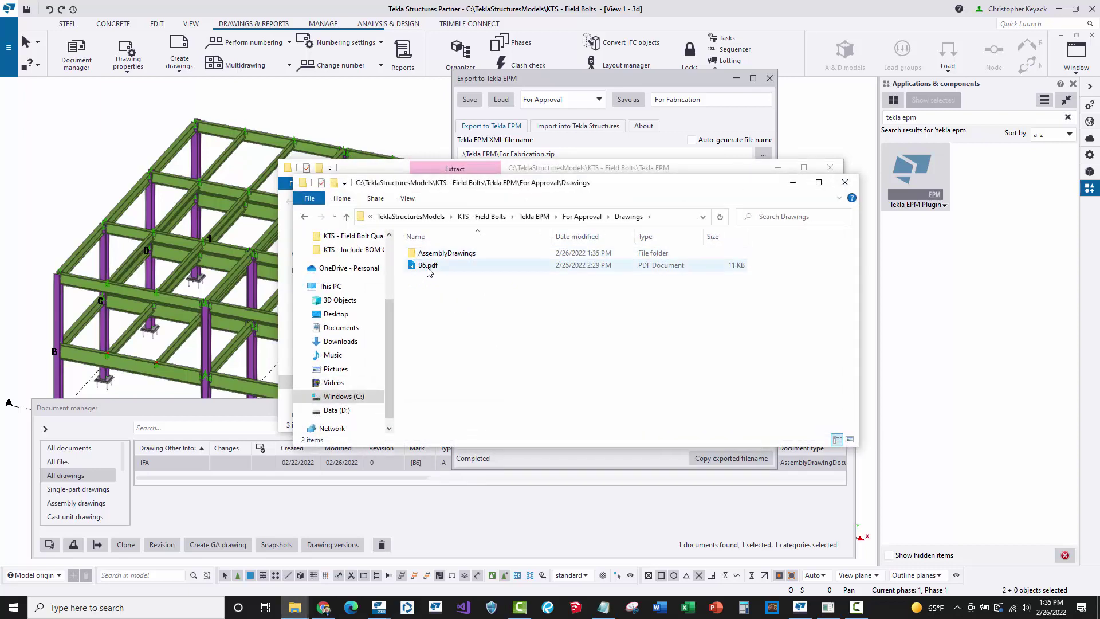
double_click(447, 254)
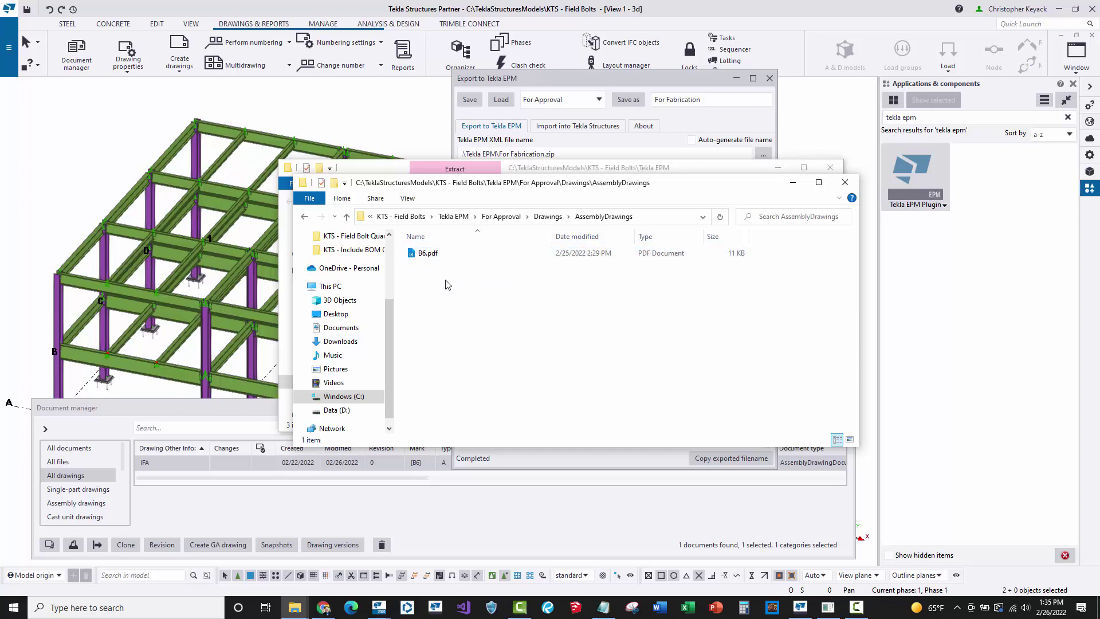
left_click(543, 218)
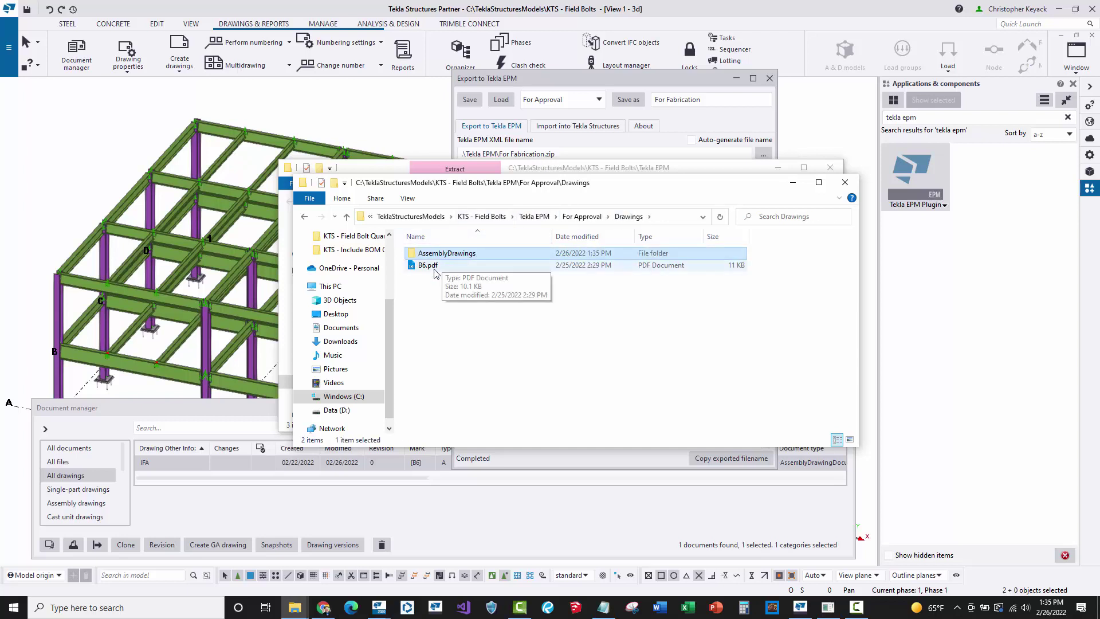
left_click(565, 216)
double_click(453, 266)
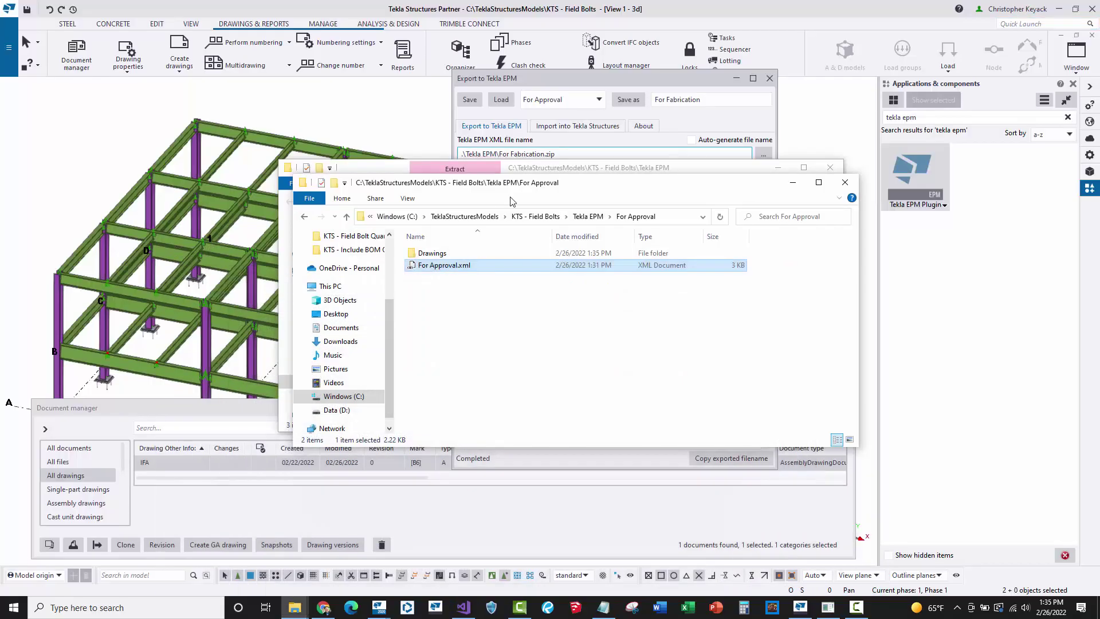
- Open For Approval.xml from the extracted For Approval folder in Visual Studio
left_click(1051, 8)
right_click(430, 267)
mouse_move(465, 339)
left_click(797, 318)
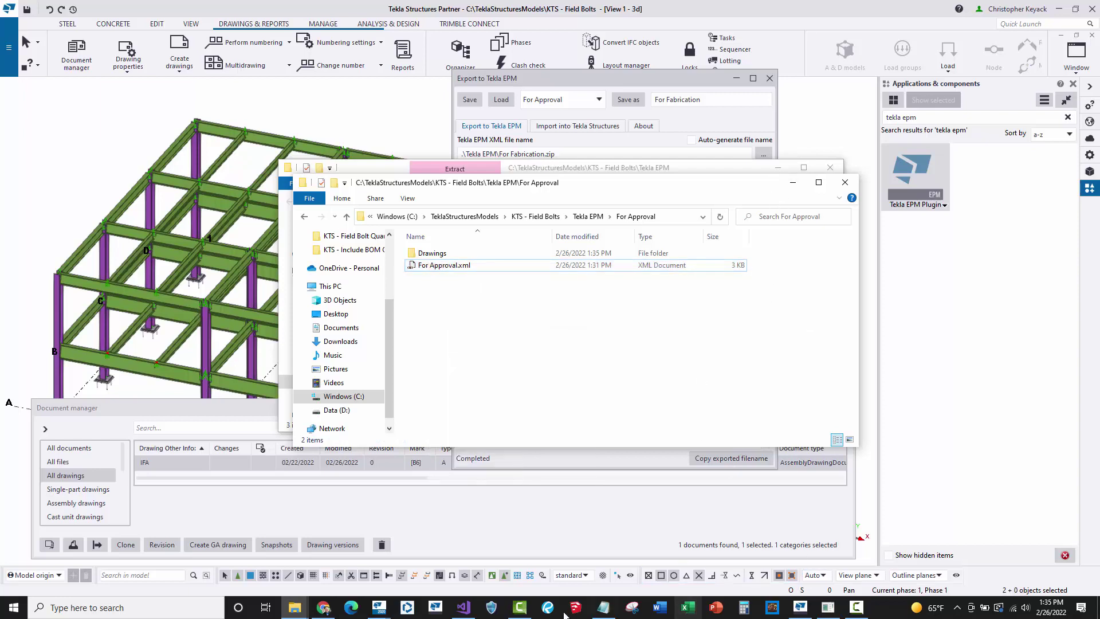
left_click(464, 608)
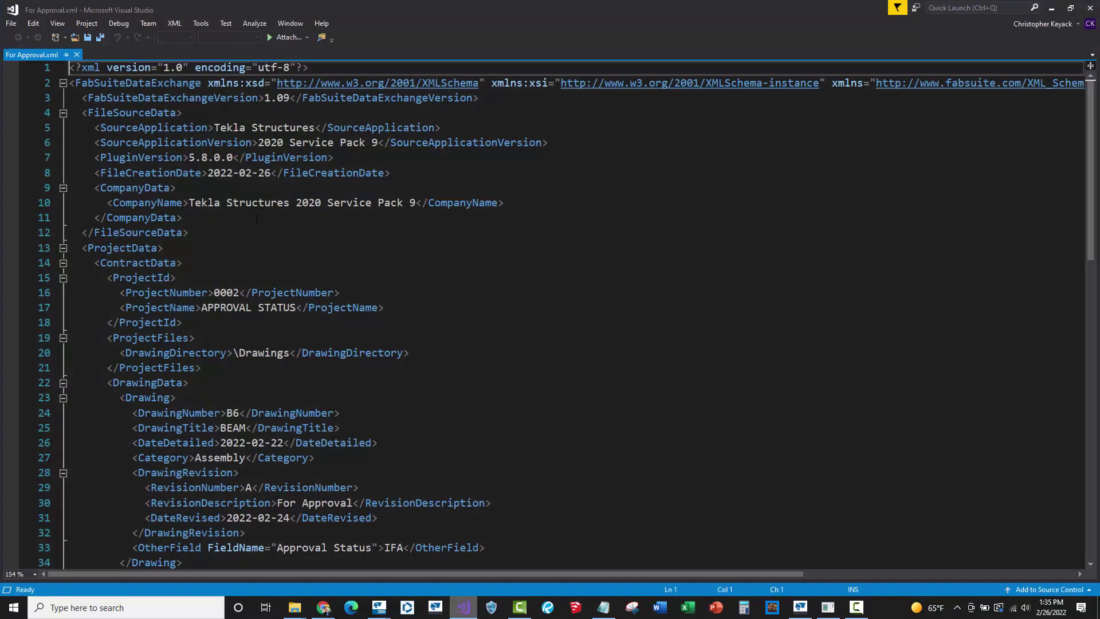
- Examine the project, drawing and revision data in For Approval.xml, and close the file
scroll(256, 220, "down", 1)
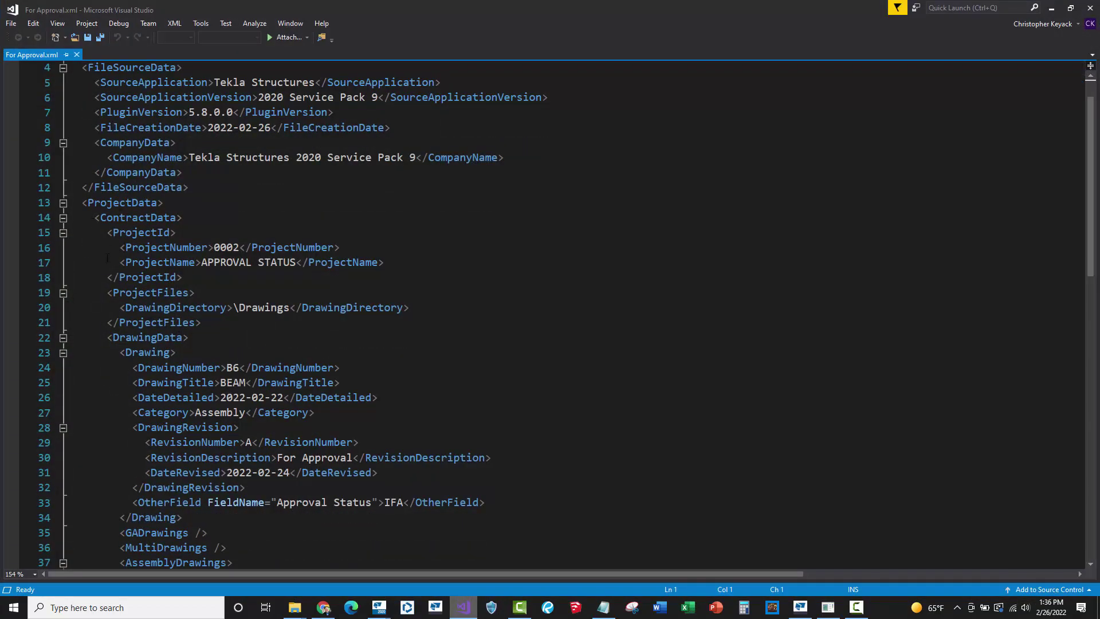
left_click(63, 232)
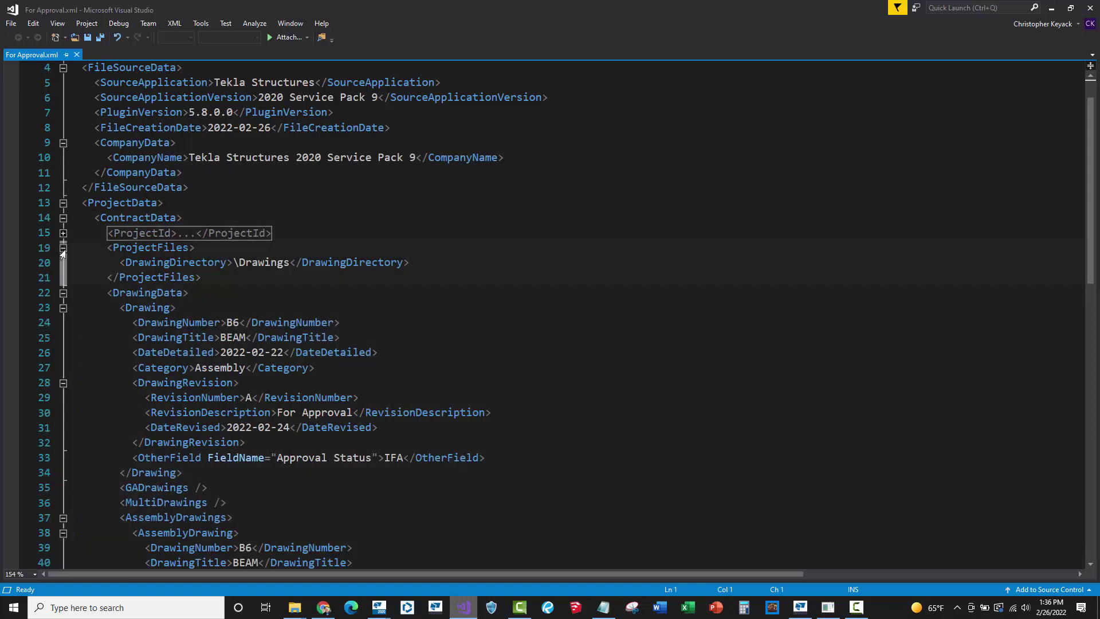
scroll(110, 267, "down", 3)
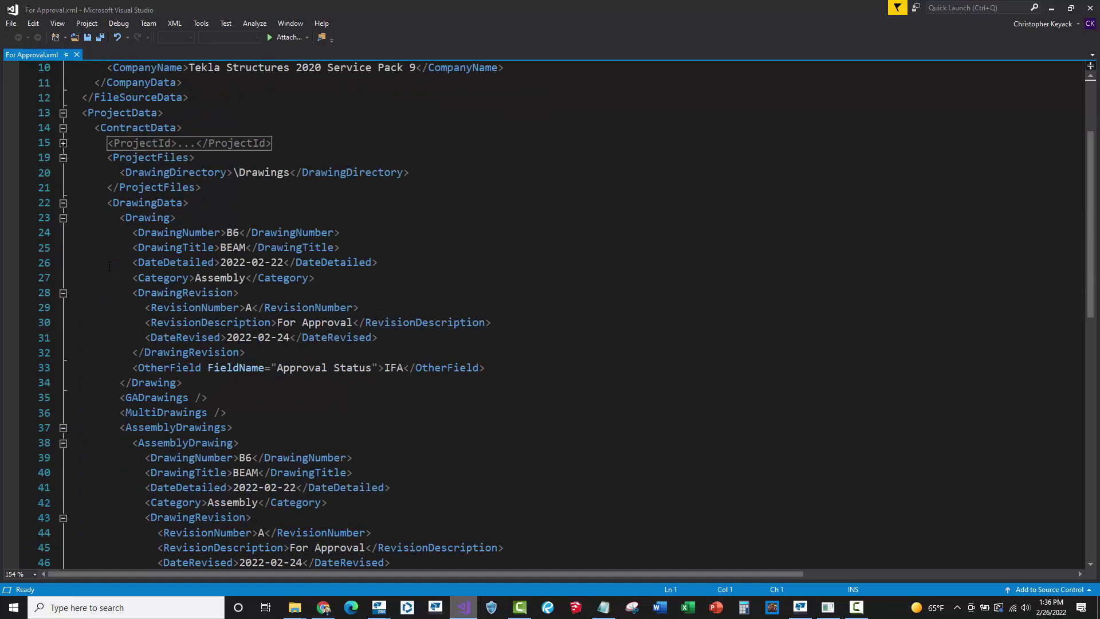
scroll(161, 252, "down", 6)
scroll(161, 252, "up", 2)
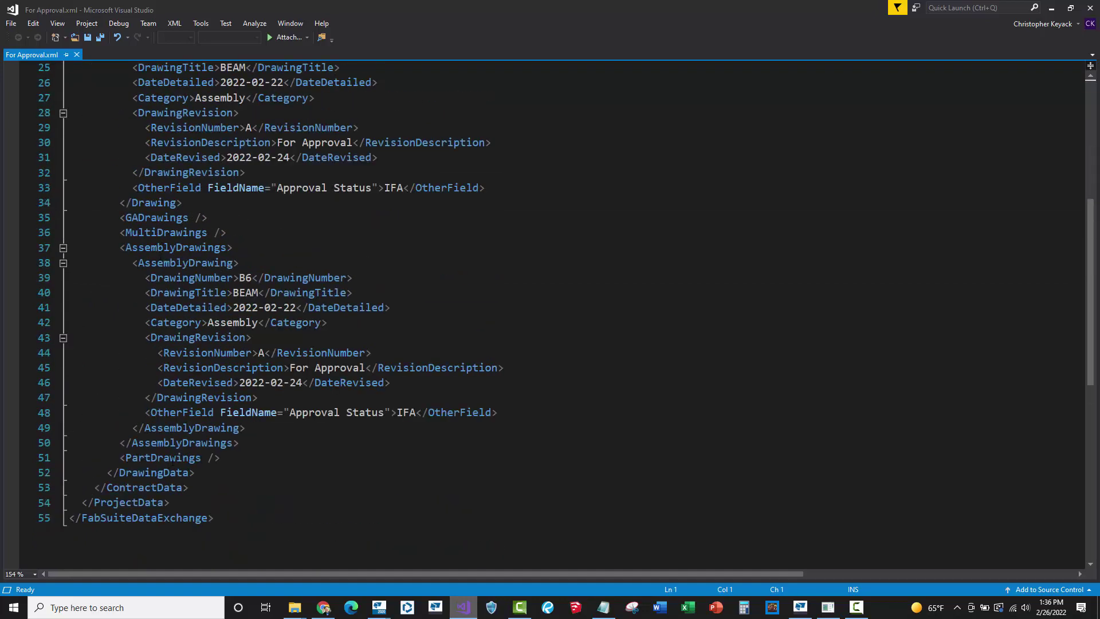
scroll(178, 443, "up", 1)
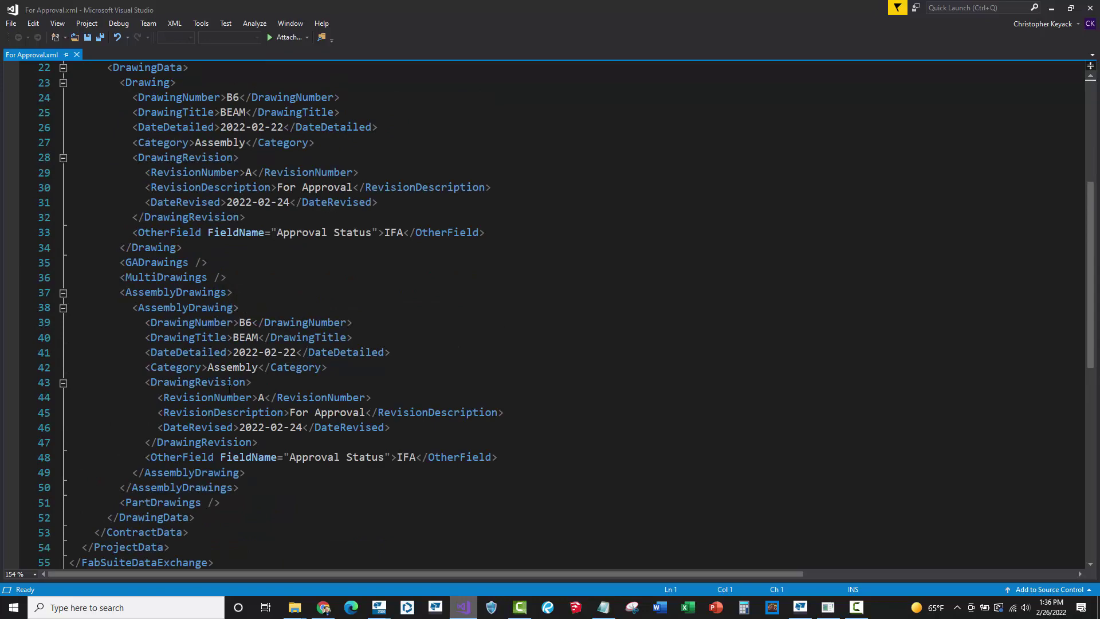
scroll(229, 390, "up", 2)
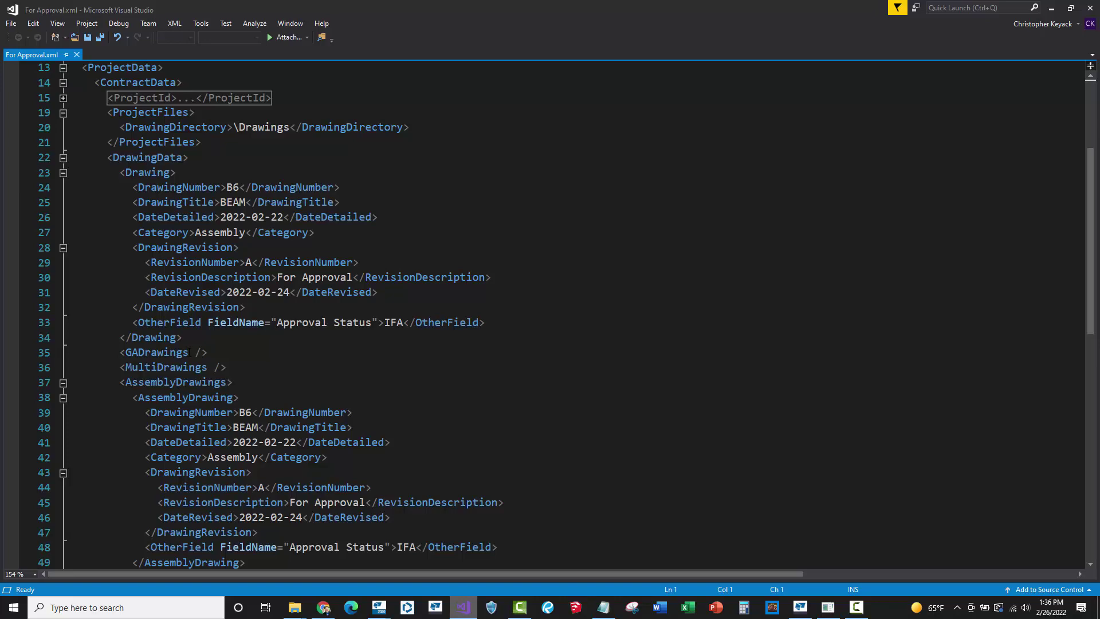
left_click(63, 158)
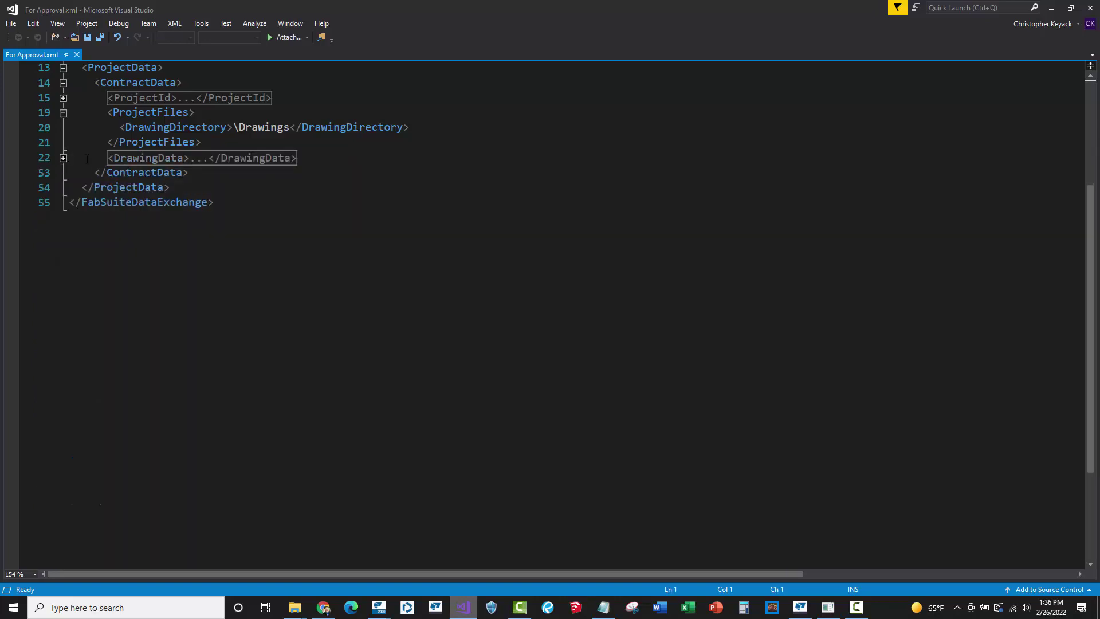
left_click(63, 158)
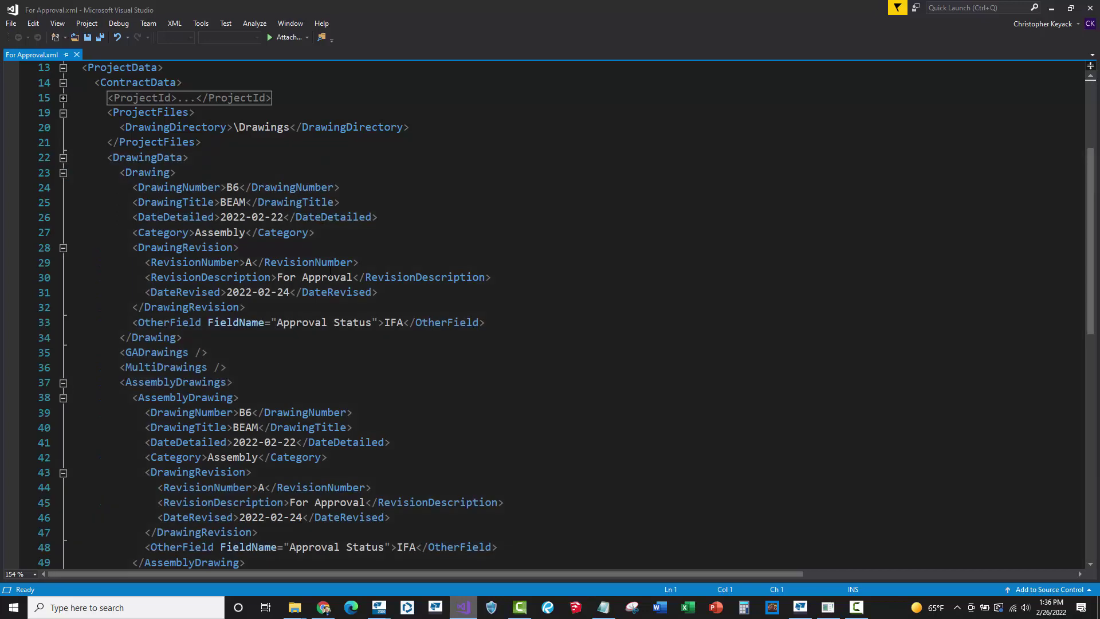
left_click(1090, 8)
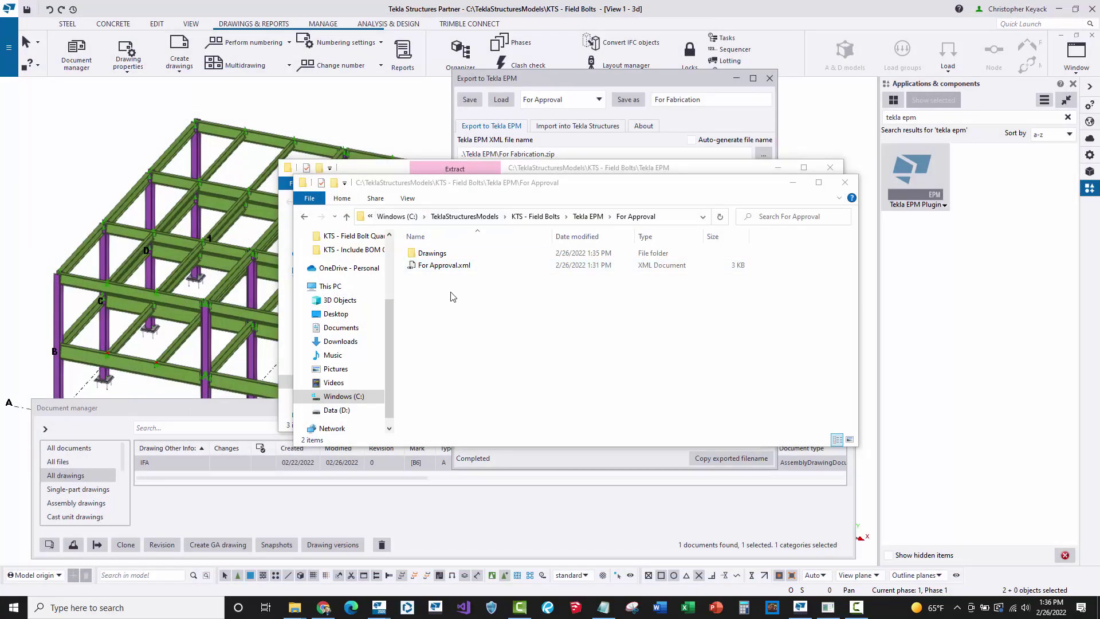
- Extract For Fabrication.zip into its own folder inside the Tekla EPM folder
left_click(588, 217)
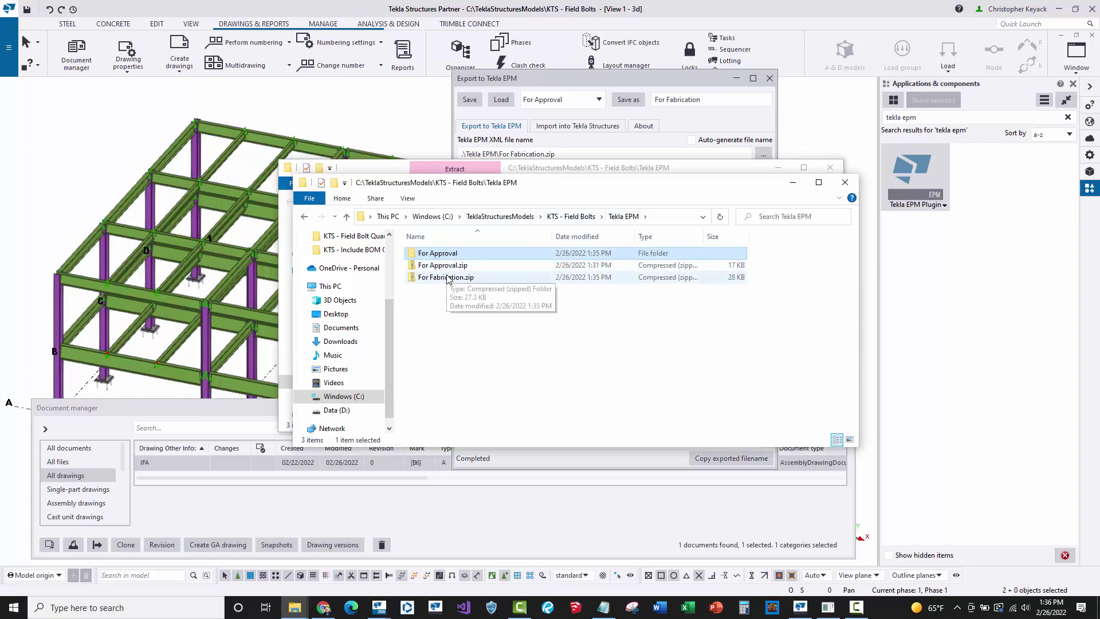
left_click(449, 277)
right_click(451, 277)
left_click(479, 326)
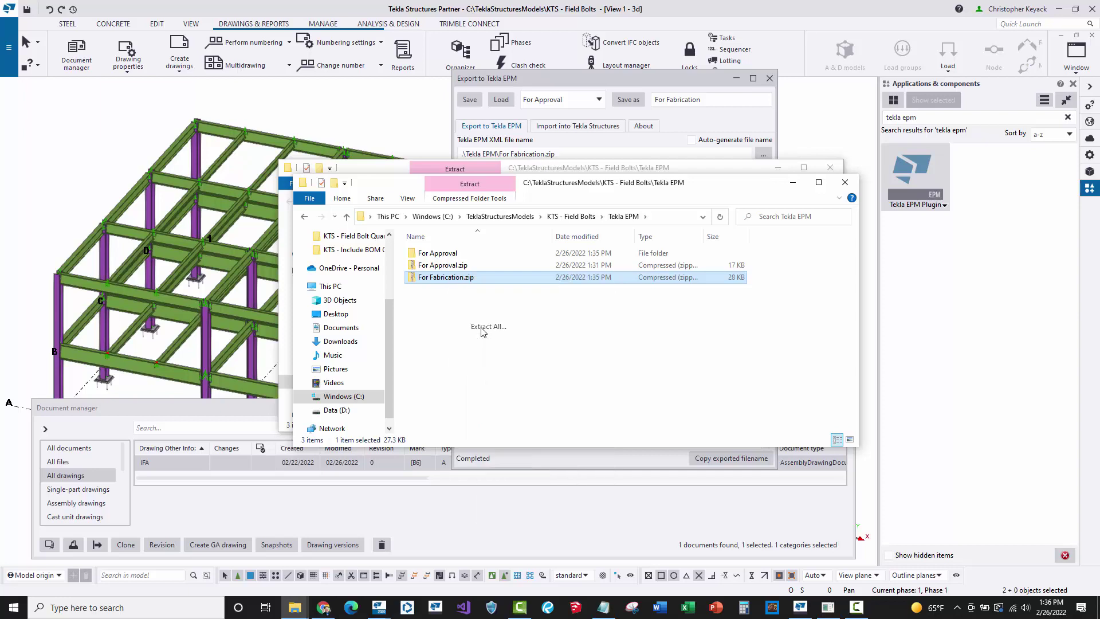
left_click(645, 412)
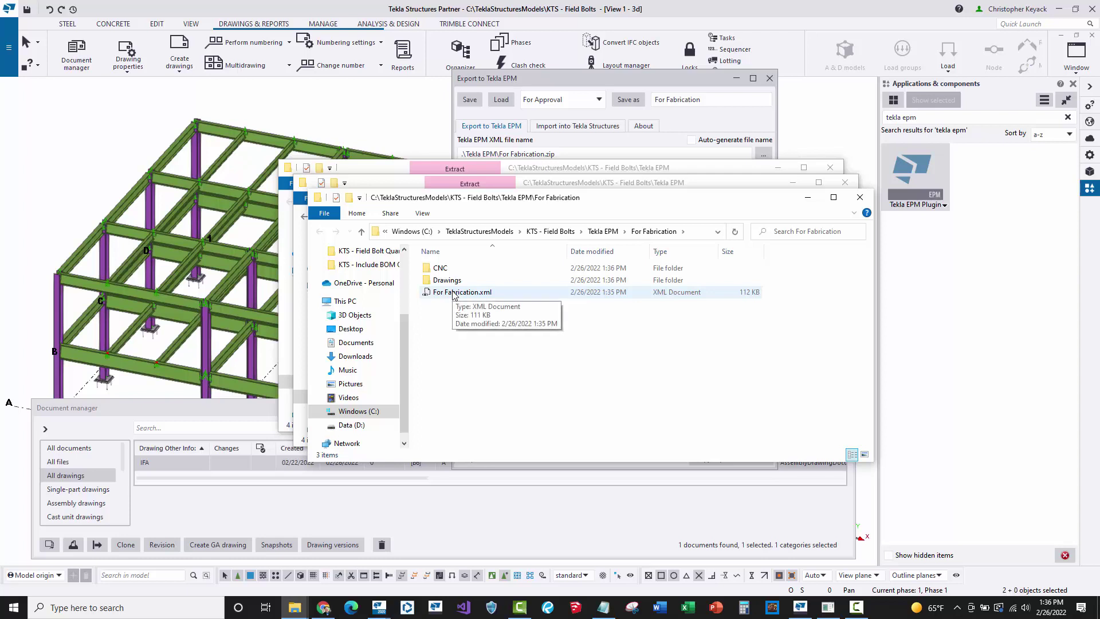
- Inspect the Drawings and CNC folders of the extracted For Fabrication package
double_click(450, 281)
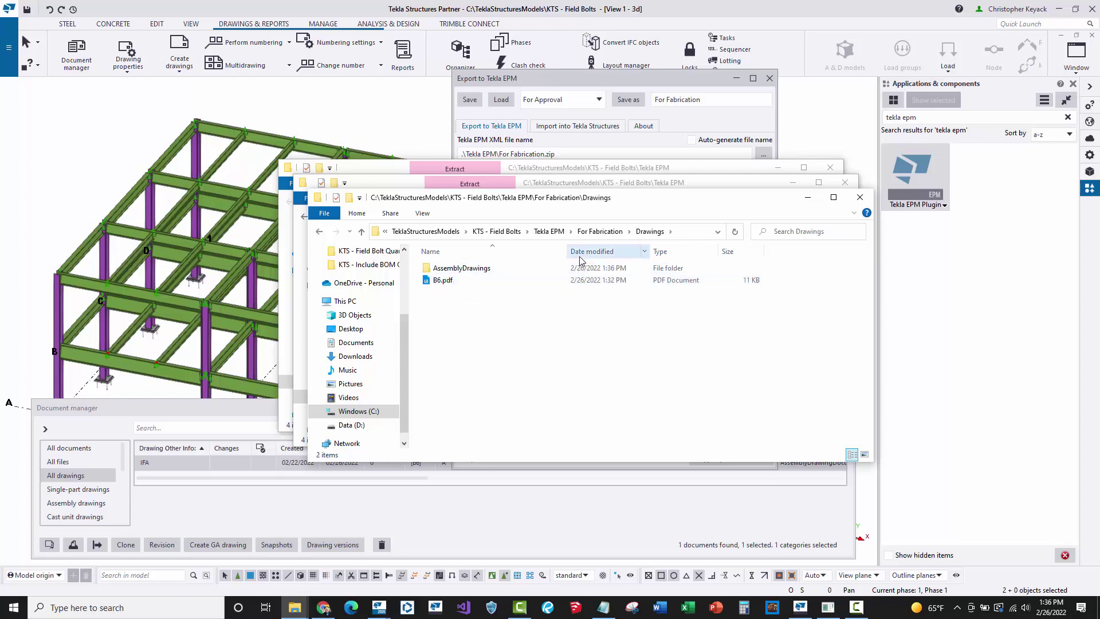
left_click(600, 230)
double_click(446, 267)
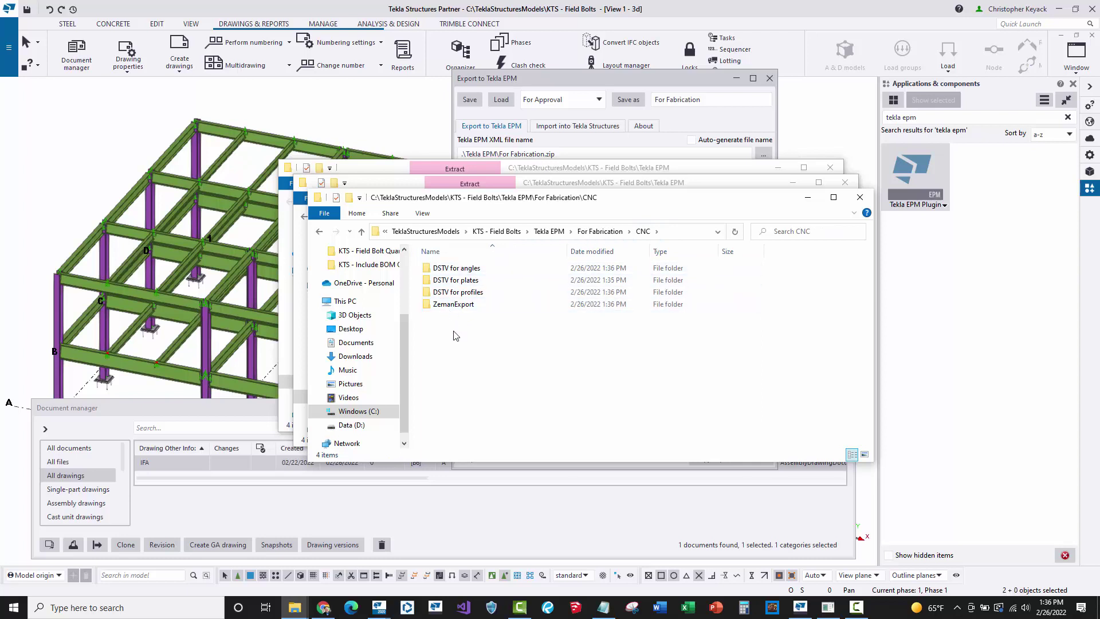
left_click(600, 230)
left_click(506, 332)
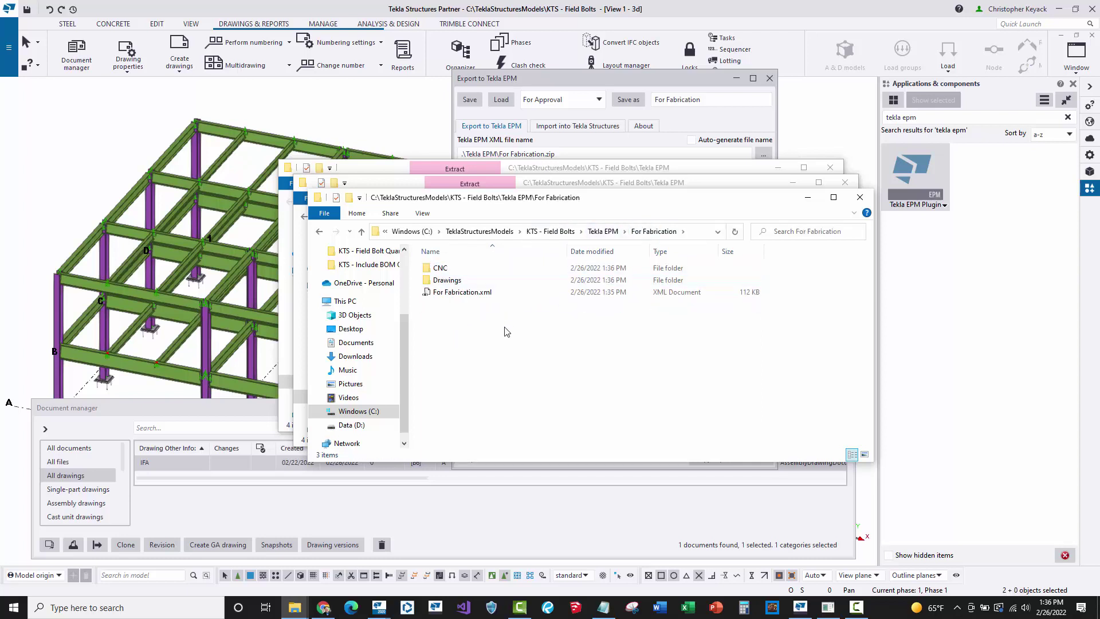
- Open For Fabrication.xml, collapse its DrawingData section, and examine the project files, assembly and part data
double_click(466, 294)
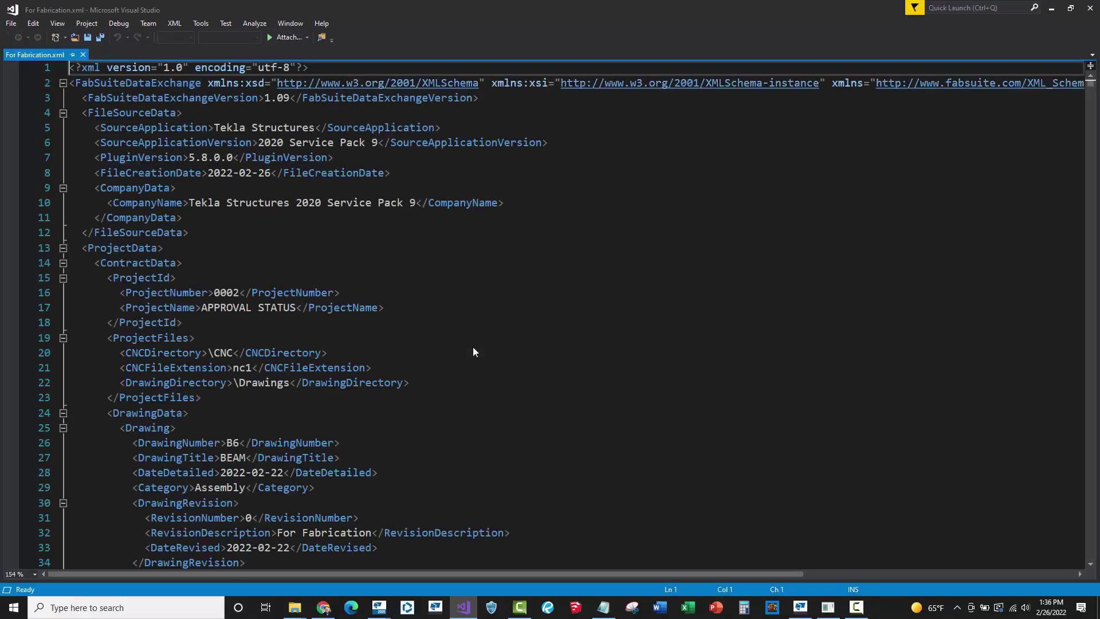
scroll(122, 298, "down", 3)
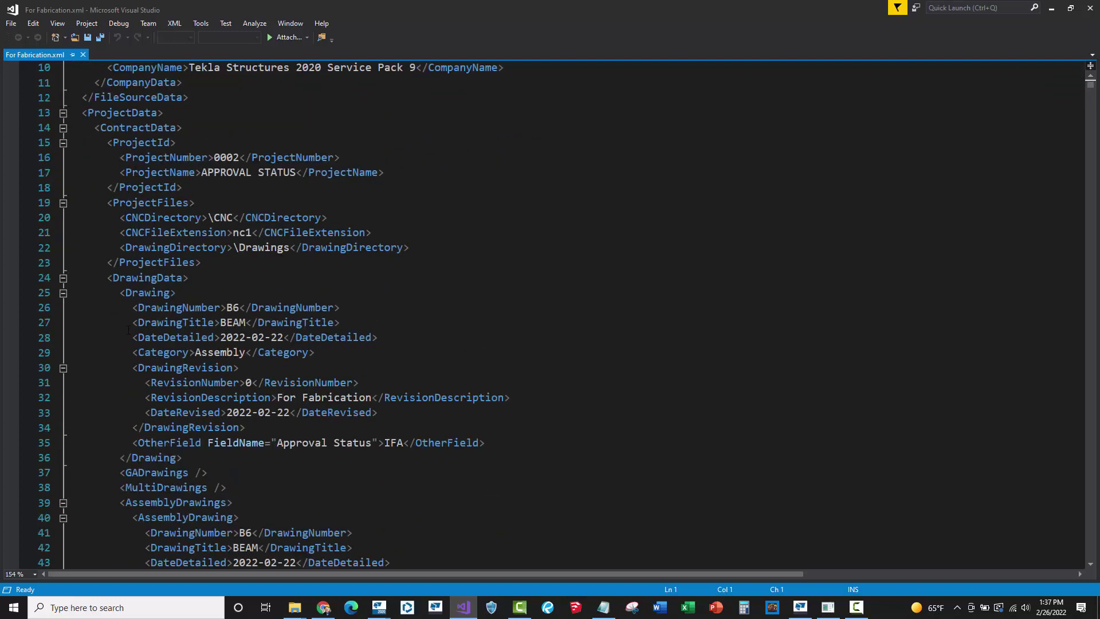
left_click(63, 278)
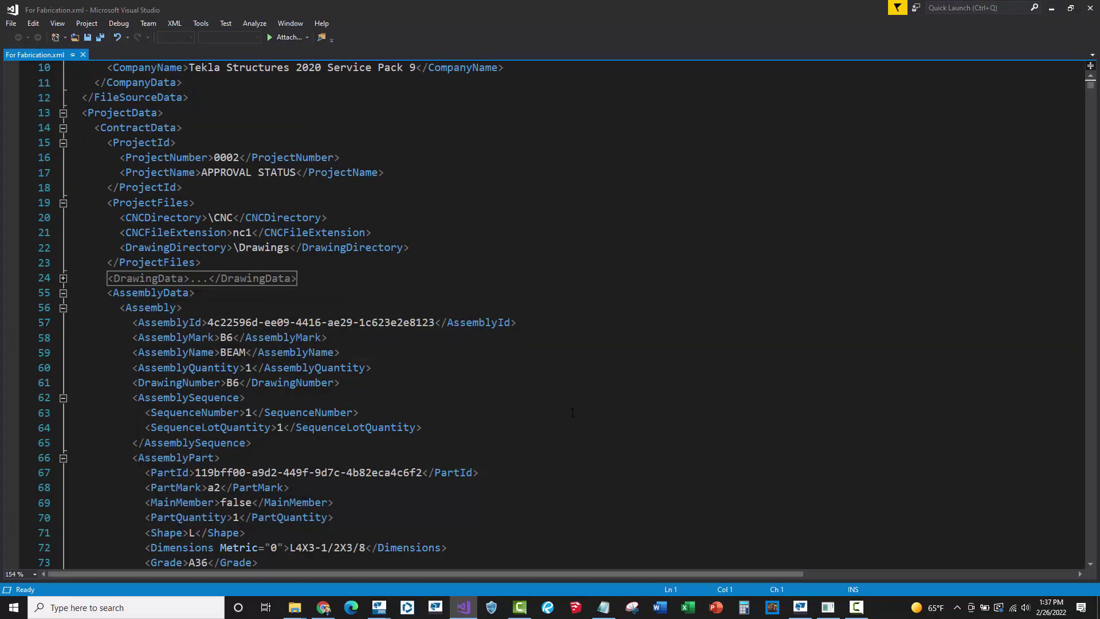
scroll(571, 413, "down", 3)
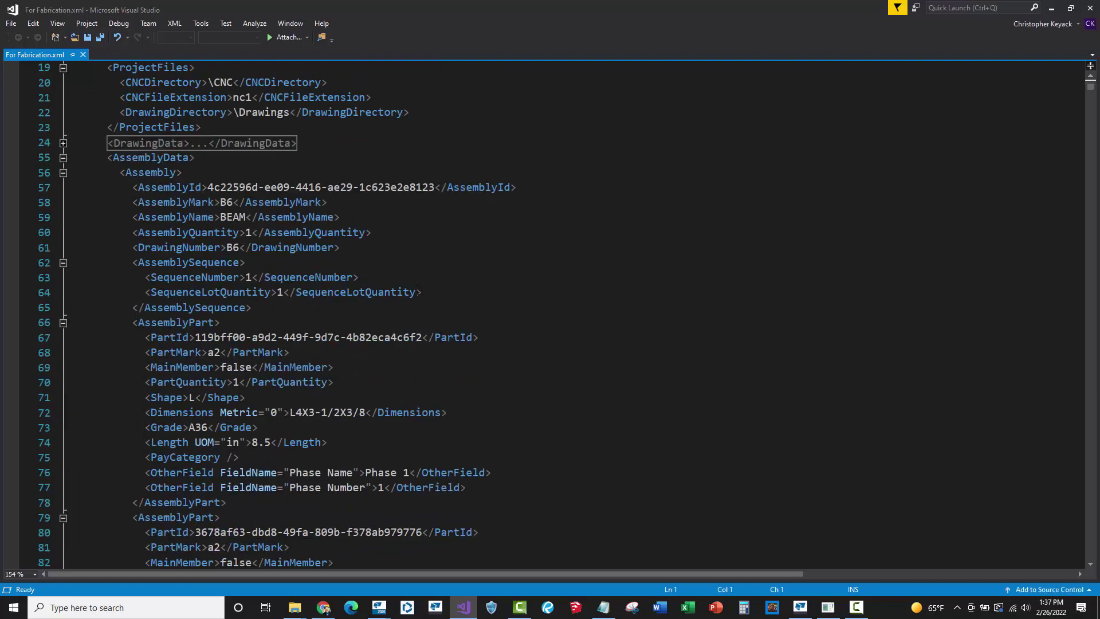
scroll(379, 286, "down", 1)
scroll(202, 315, "down", 1)
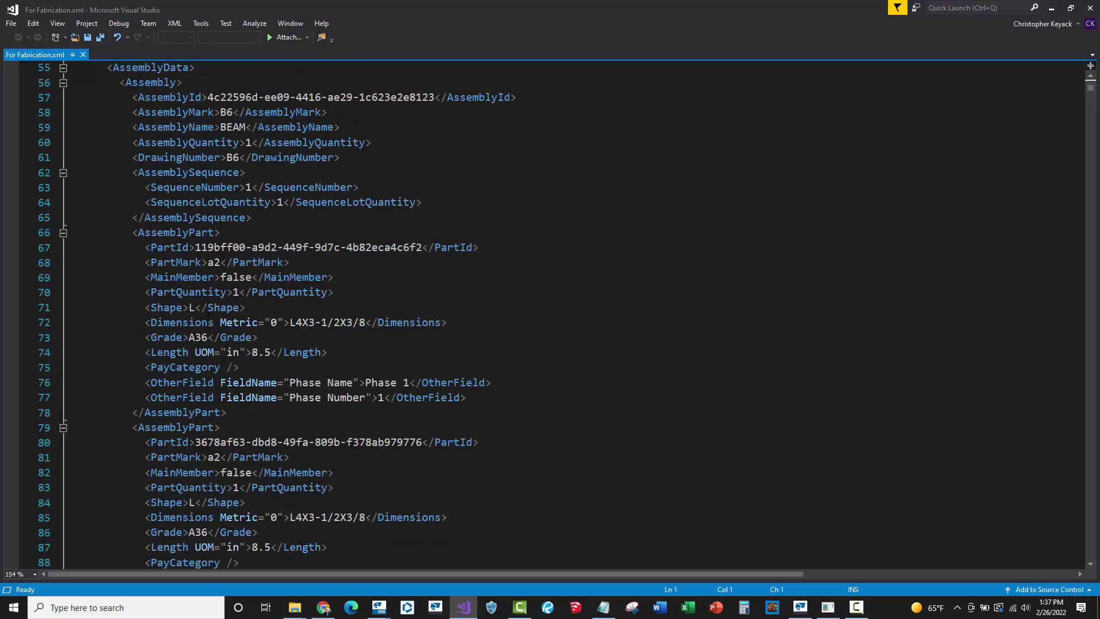
scroll(202, 316, "down", 1)
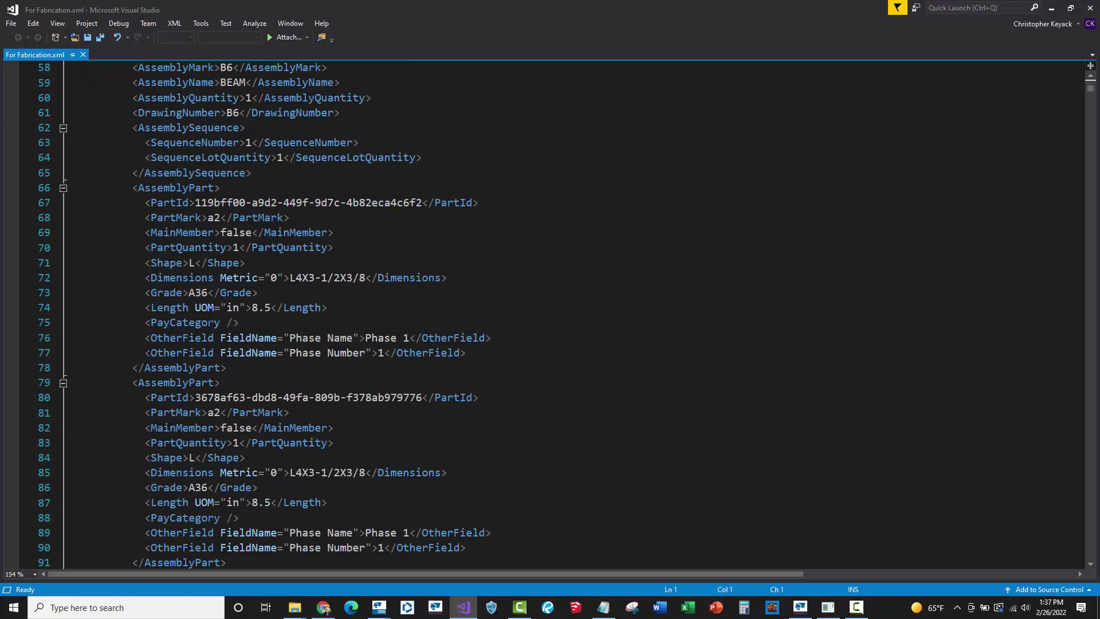
- Switch to Tekla Structures and toggle the Include BOM option off and back on in the Tekla EPM export settings
mouse_move(378, 608)
left_click(328, 572)
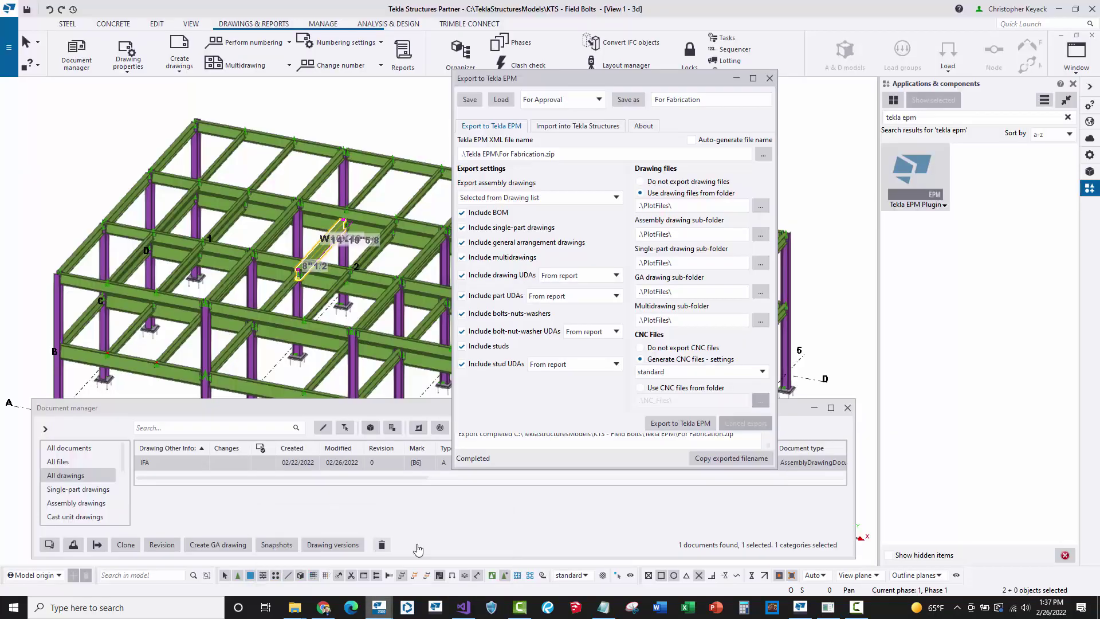
left_click(497, 216)
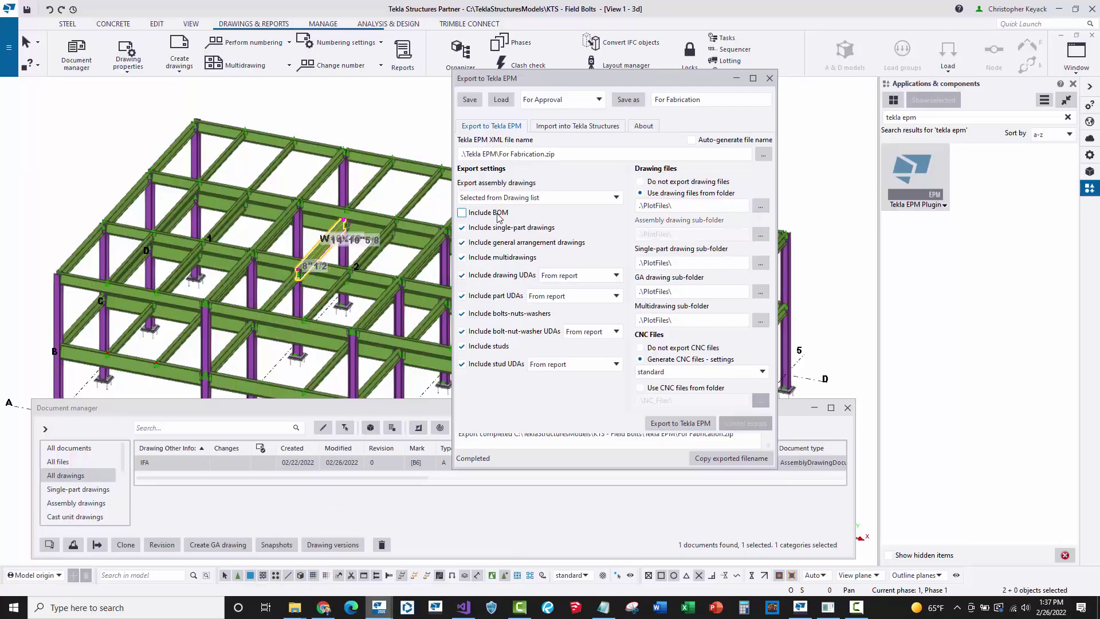
left_click(498, 216)
left_click(498, 216)
left_click(498, 217)
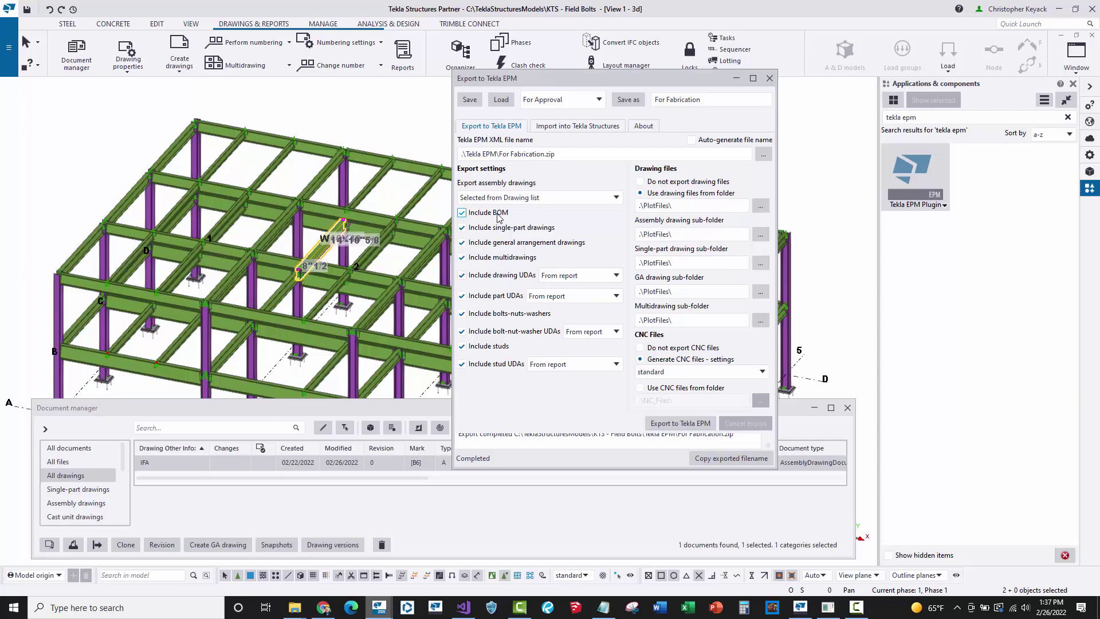
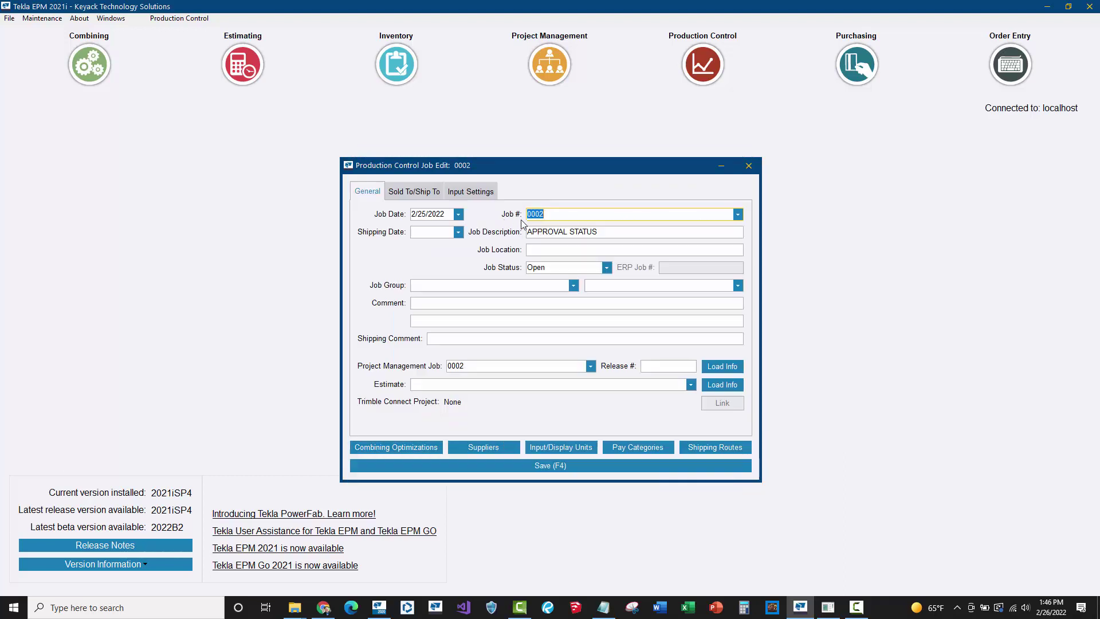
- In Tekla EPM, save a new production control job numbered 0002_5 and add a project management job with the same number
left_click(554, 214)
type("_5")
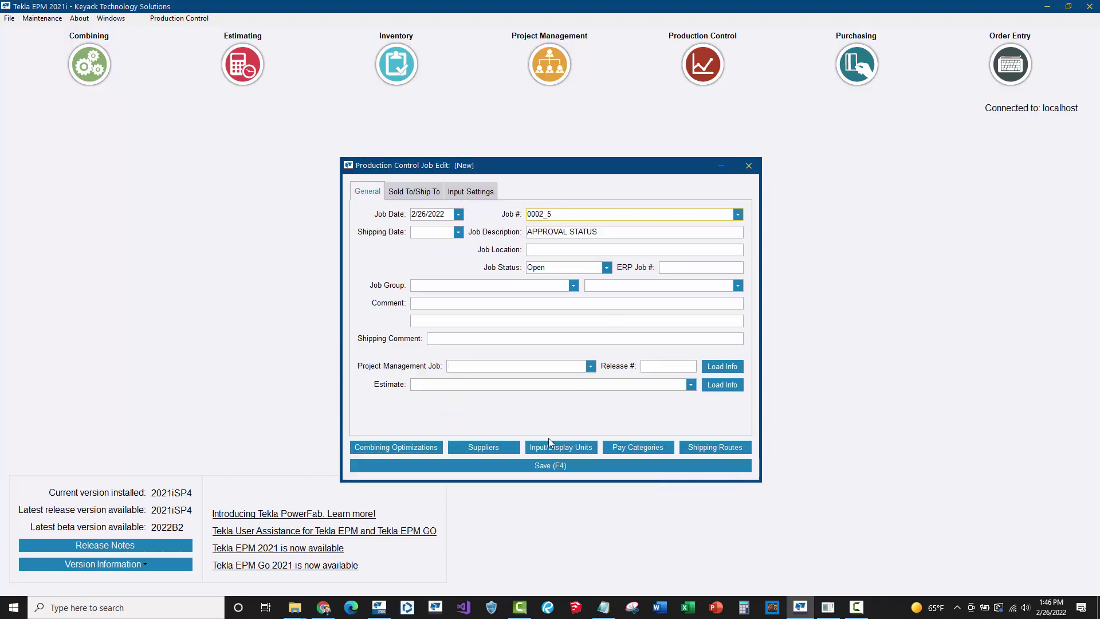
left_click(524, 467)
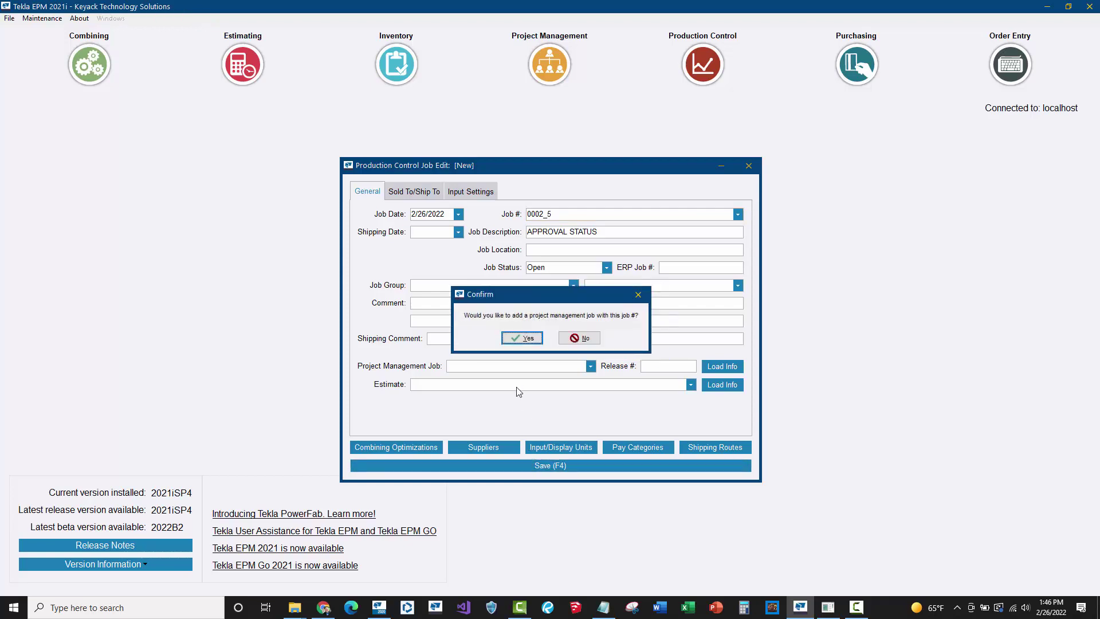
left_click(524, 339)
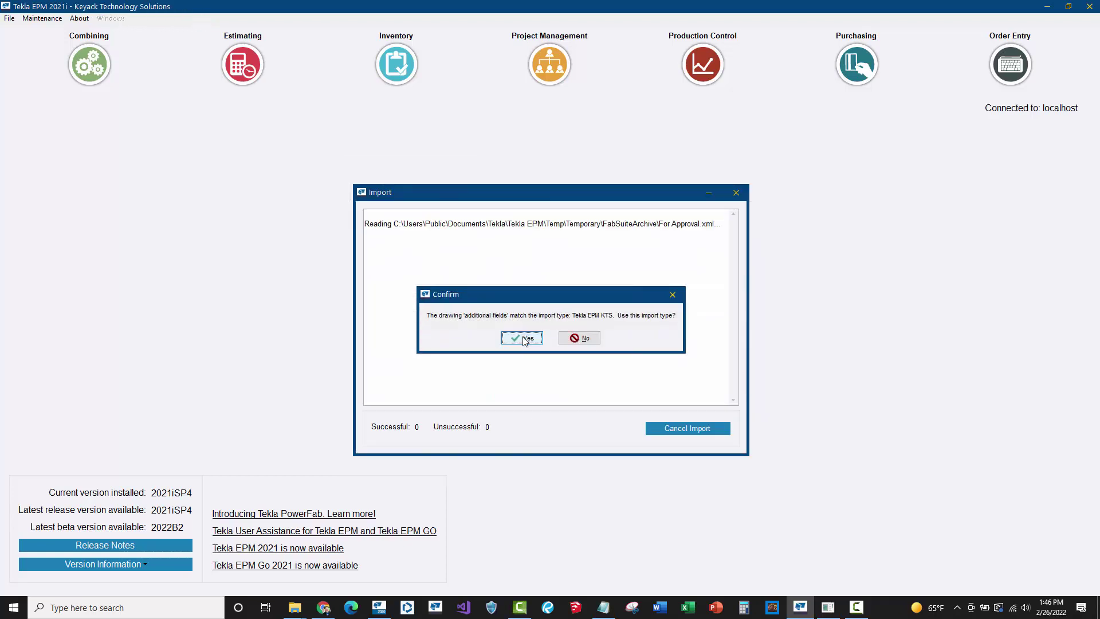
- Import For Approval.xml using the Tekla EPM KTS import type and the nc1 CNC file extension, and close the import window
left_click(523, 340)
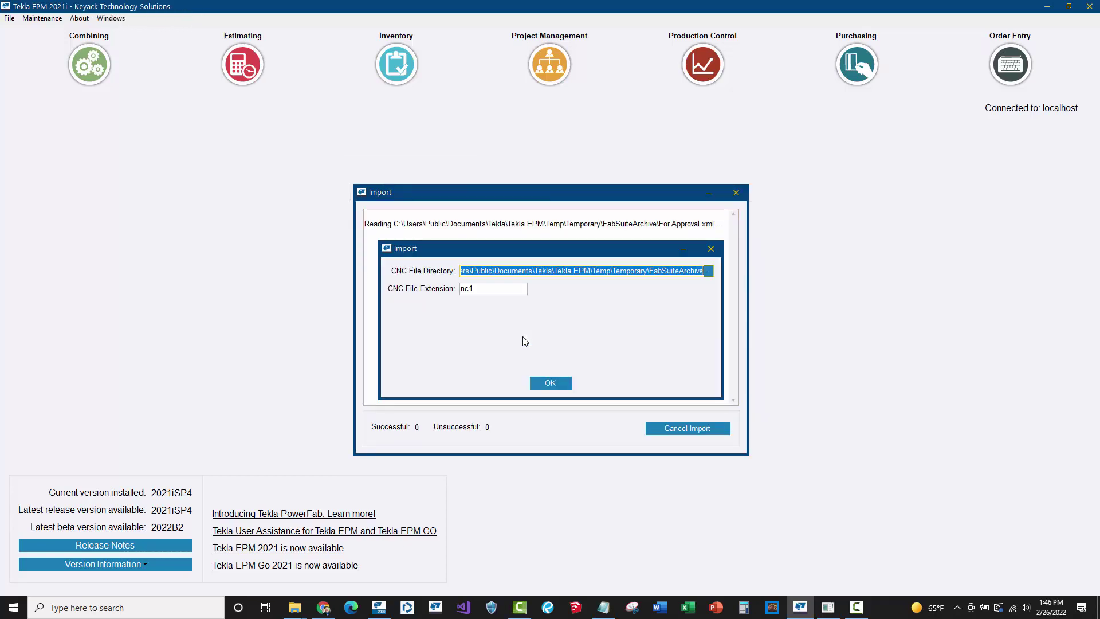
left_click(554, 382)
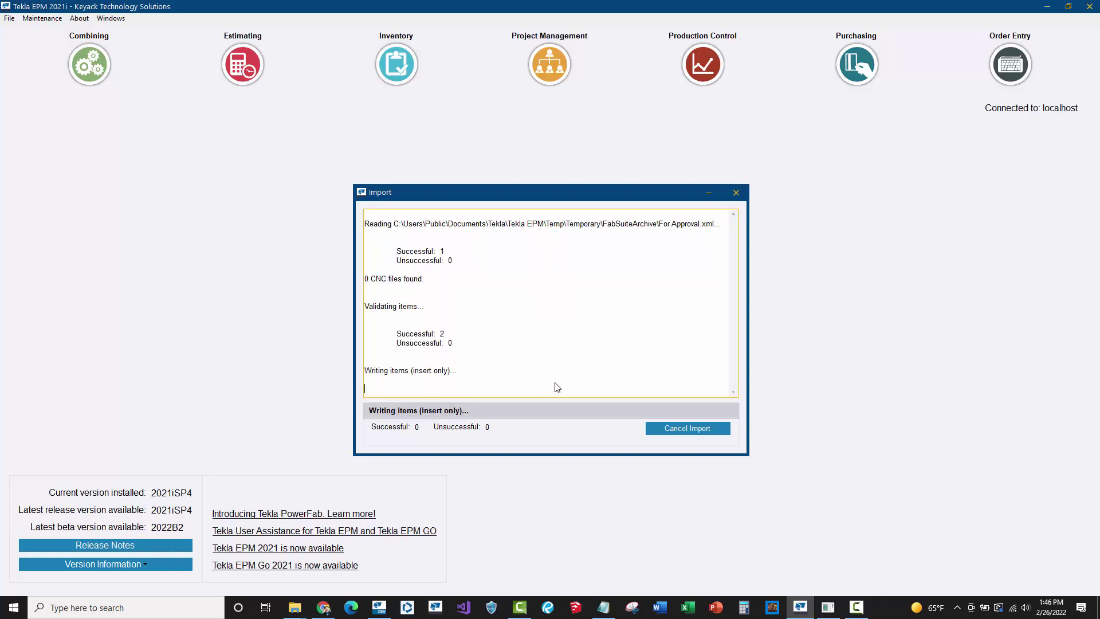
left_click(737, 193)
- Open production control job 0002_5 to check its item list, and close it
left_click(672, 73)
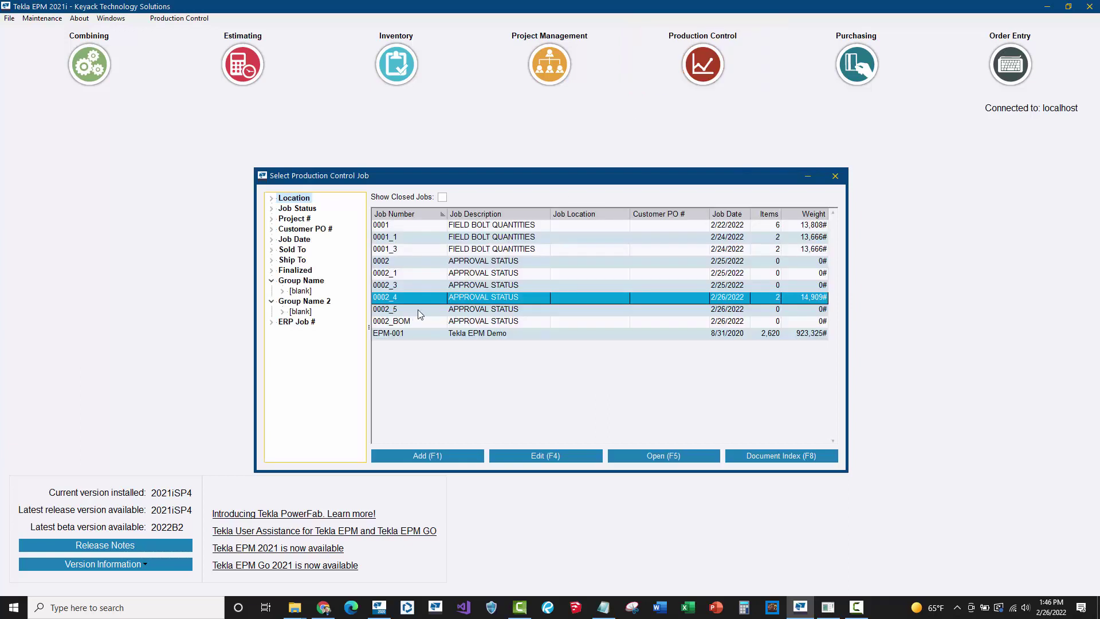
double_click(395, 308)
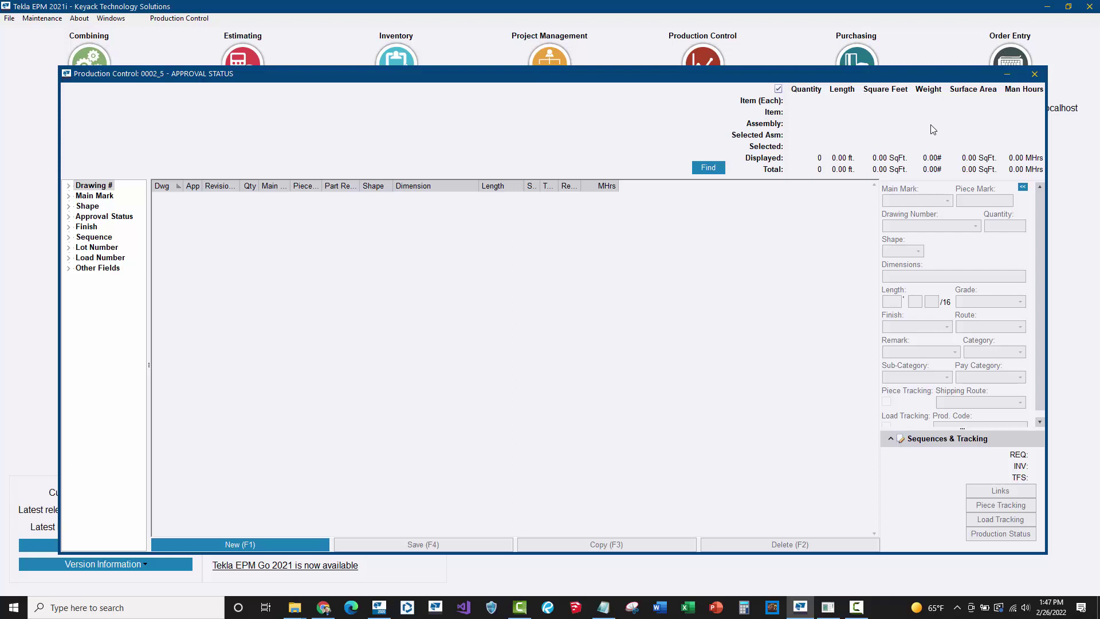
left_click(1035, 74)
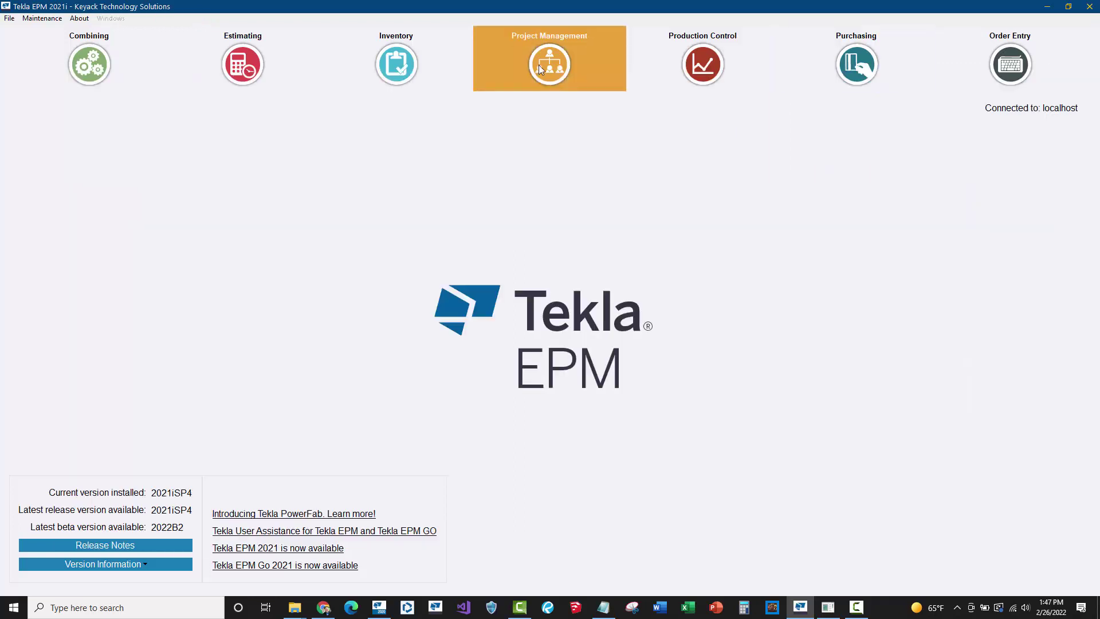
- Open the detail drawing log of project management job 0002_5 to check drawing B6's approval status, and close the project
left_click(539, 68)
left_click(431, 302)
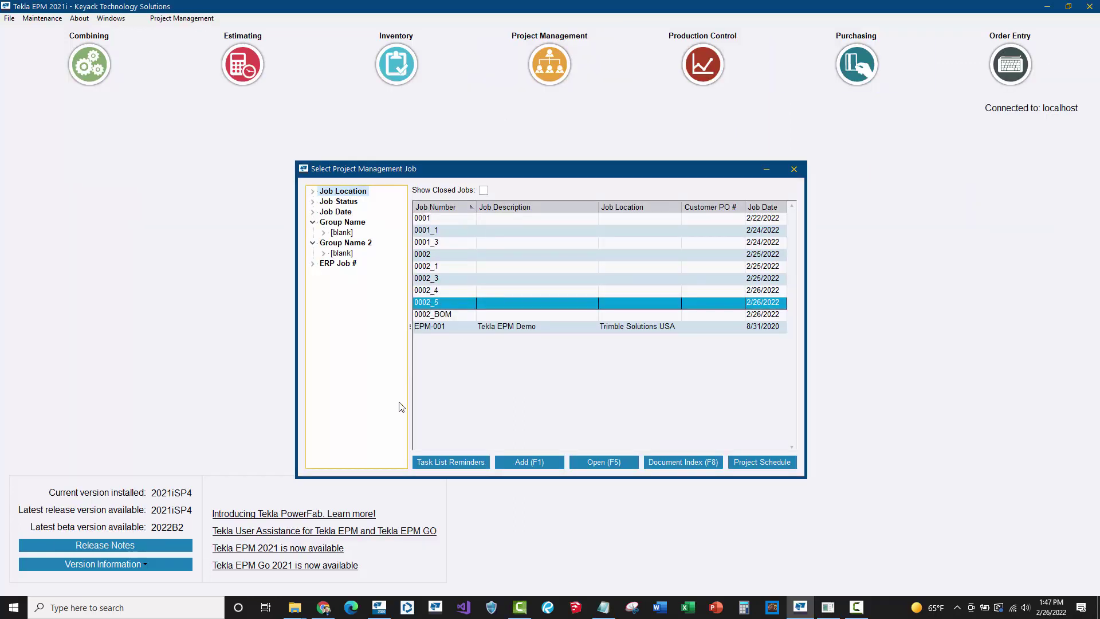
key("F5")
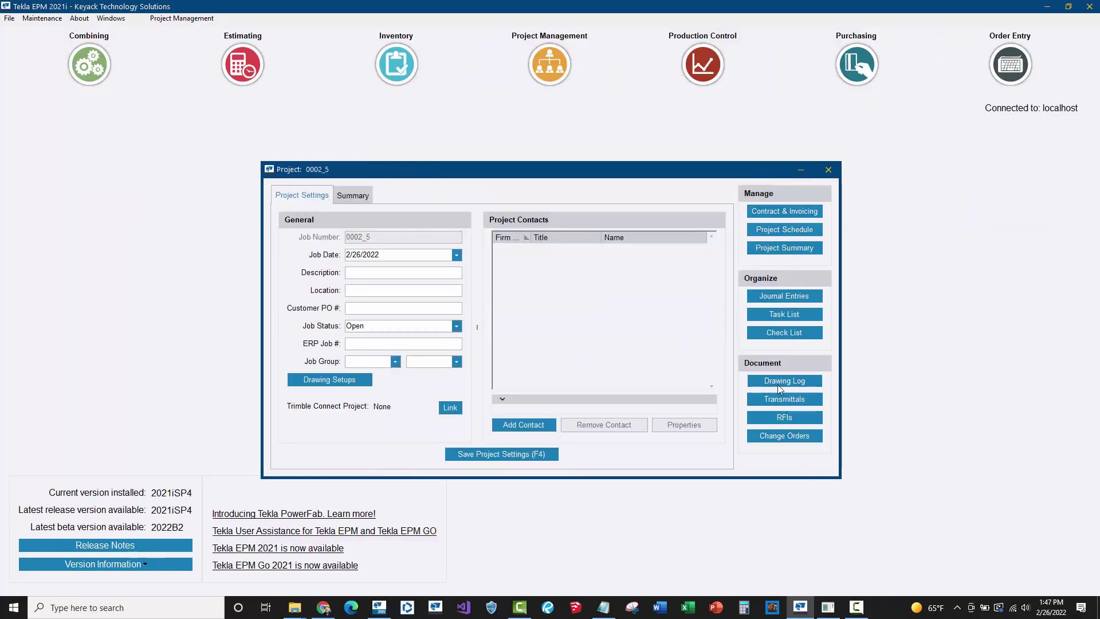
left_click(778, 384)
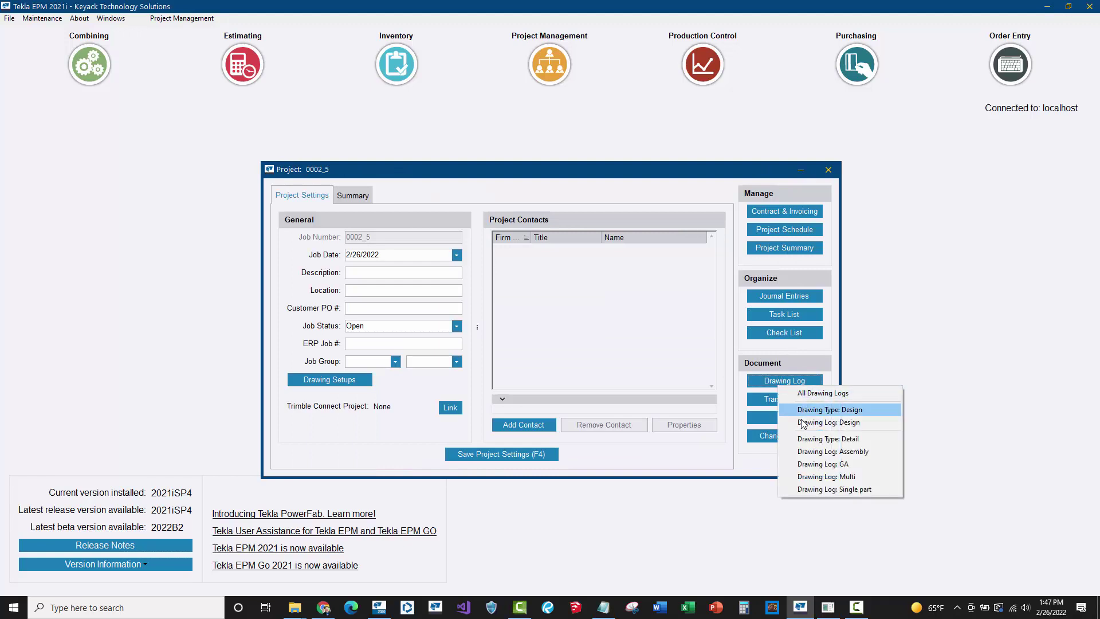
left_click(827, 438)
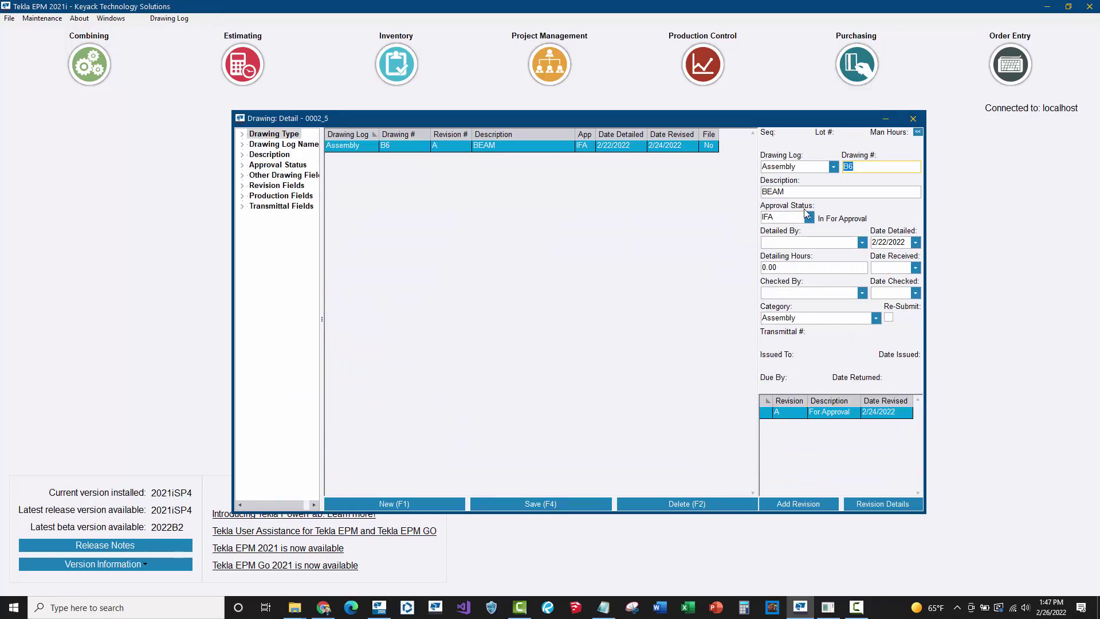
left_click(785, 217)
left_click(920, 120)
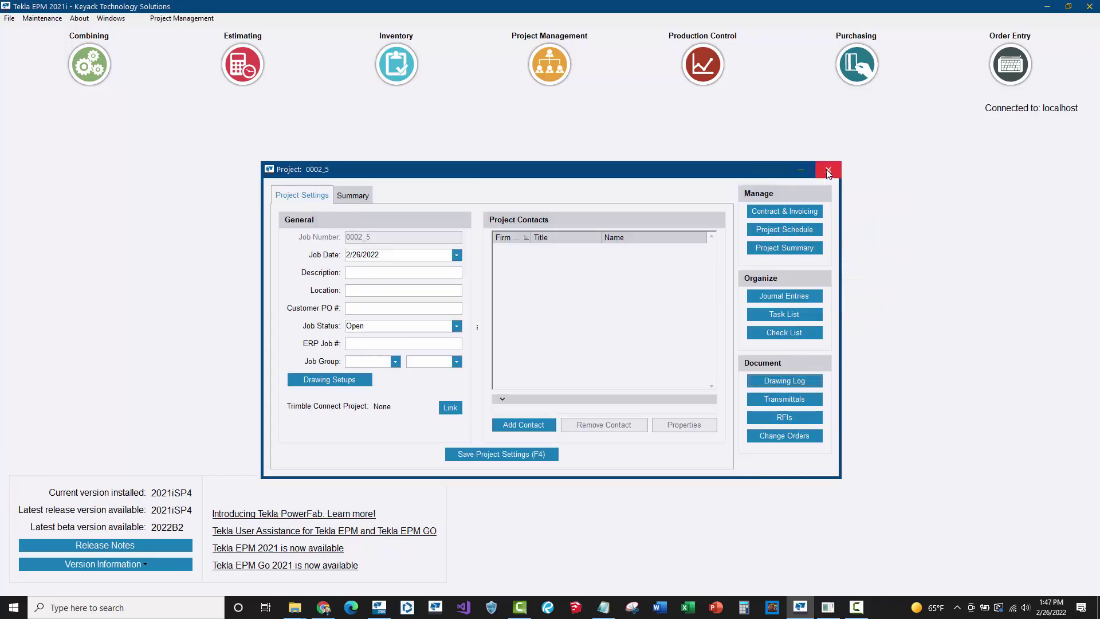
left_click(828, 173)
- Start a production control XML import of For Fabrication.zip from the Tekla EPM Imports folder
left_click(9, 18)
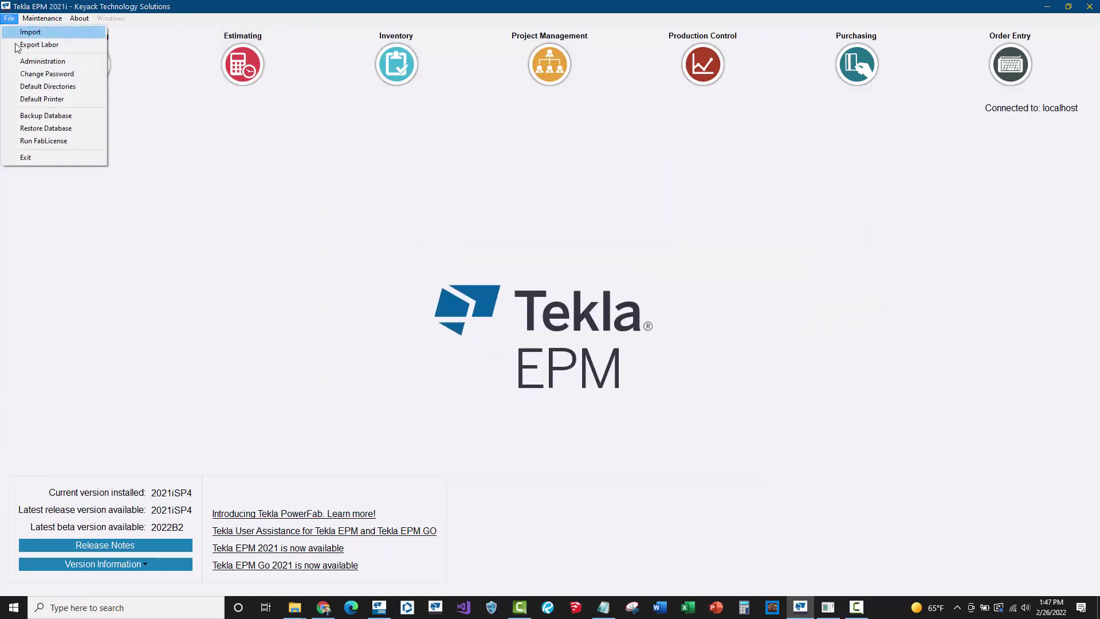
left_click(35, 32)
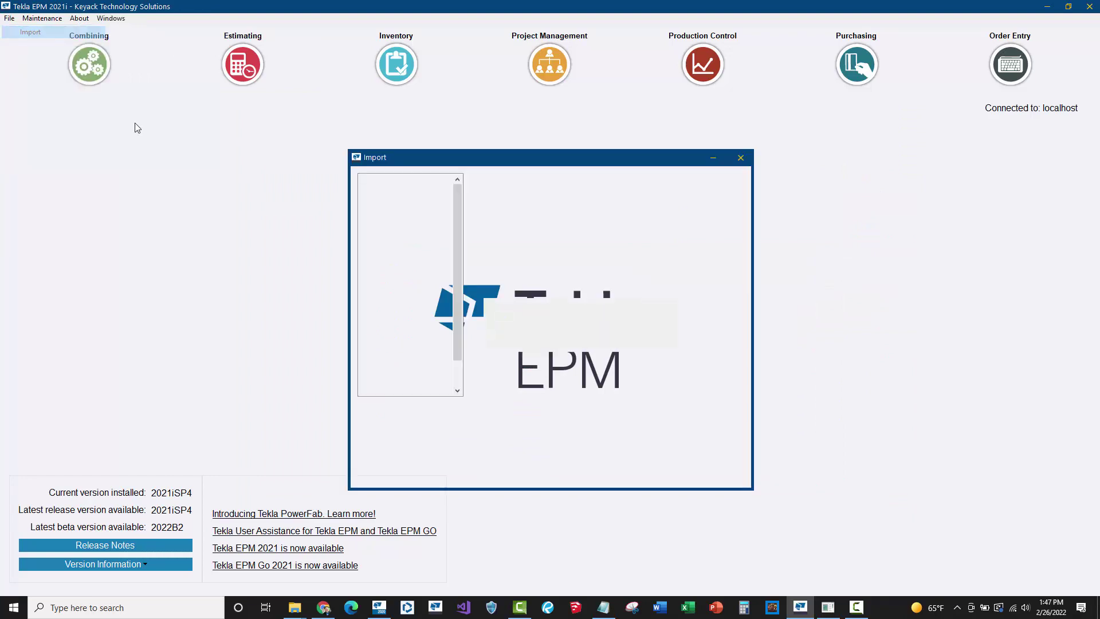
left_click(390, 282)
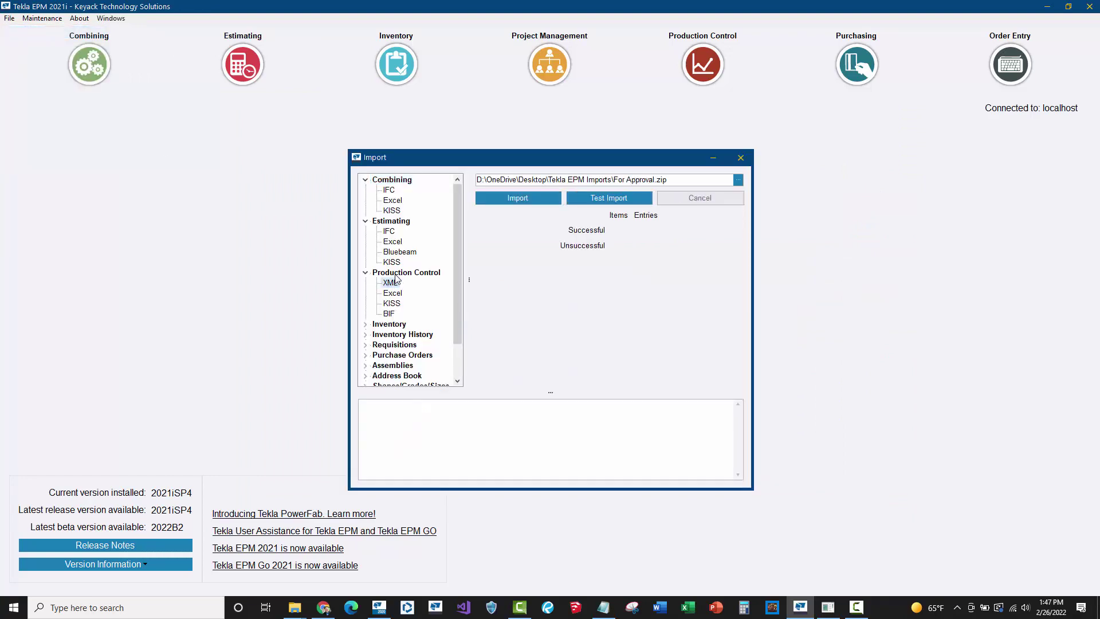
left_click(738, 180)
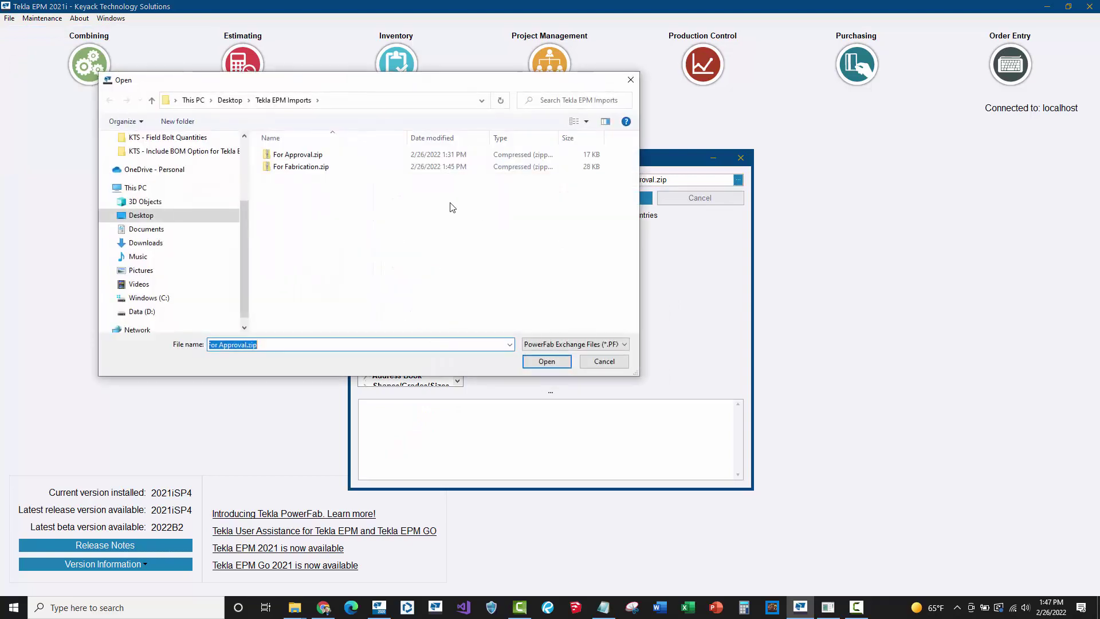
double_click(289, 167)
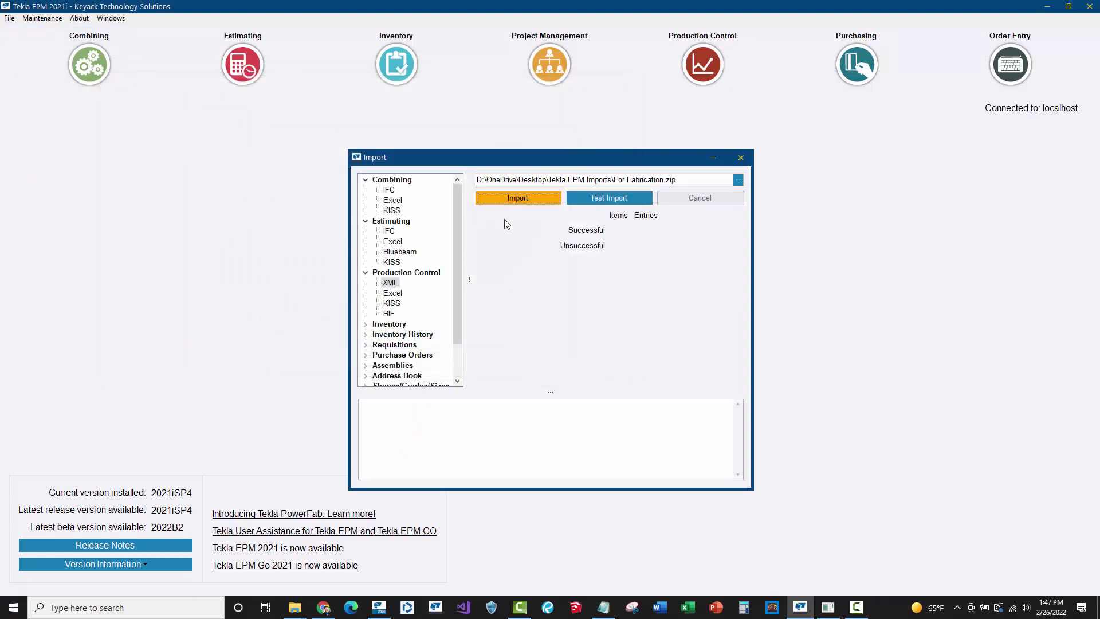
left_click(513, 198)
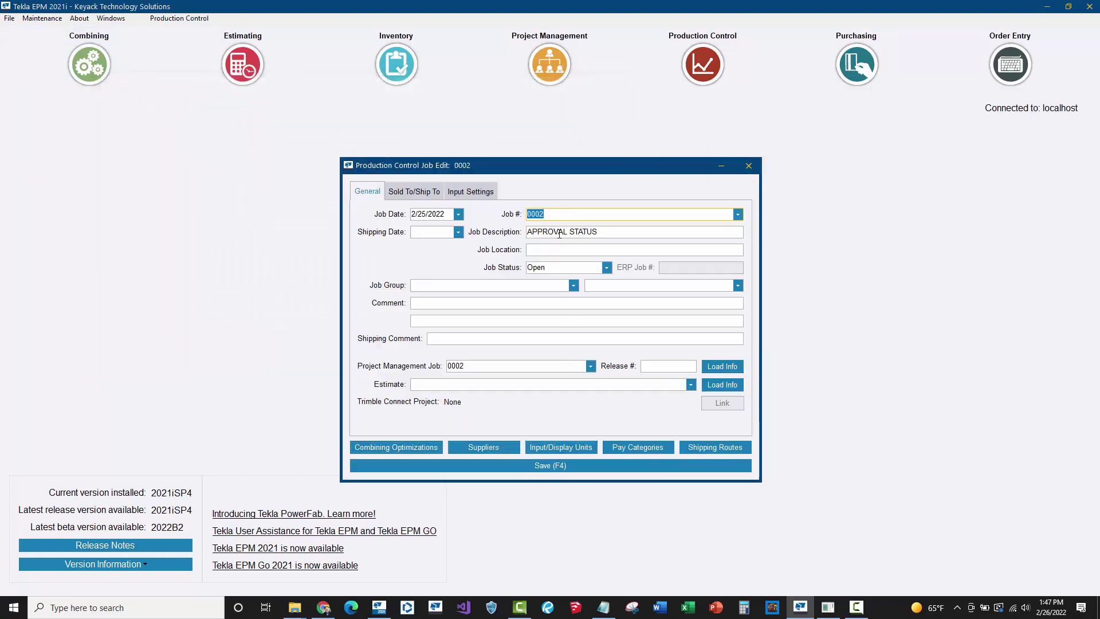
- Set the import's job number to 0002_5 and import into the existing job with Add & Replace
left_click(551, 213)
type("_5")
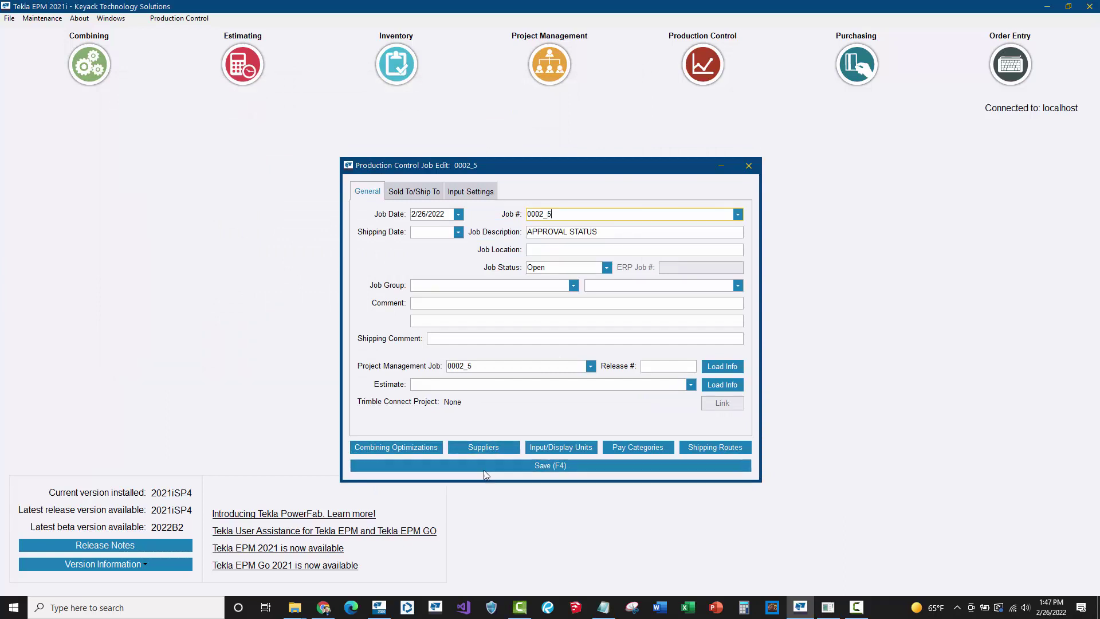
left_click(486, 465)
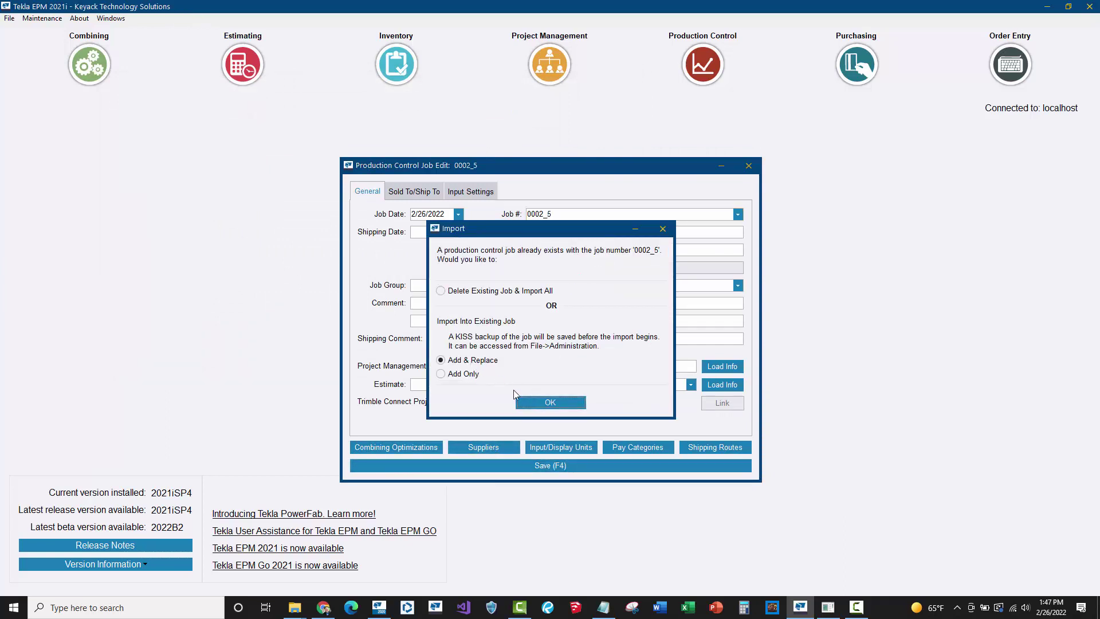
left_click(535, 402)
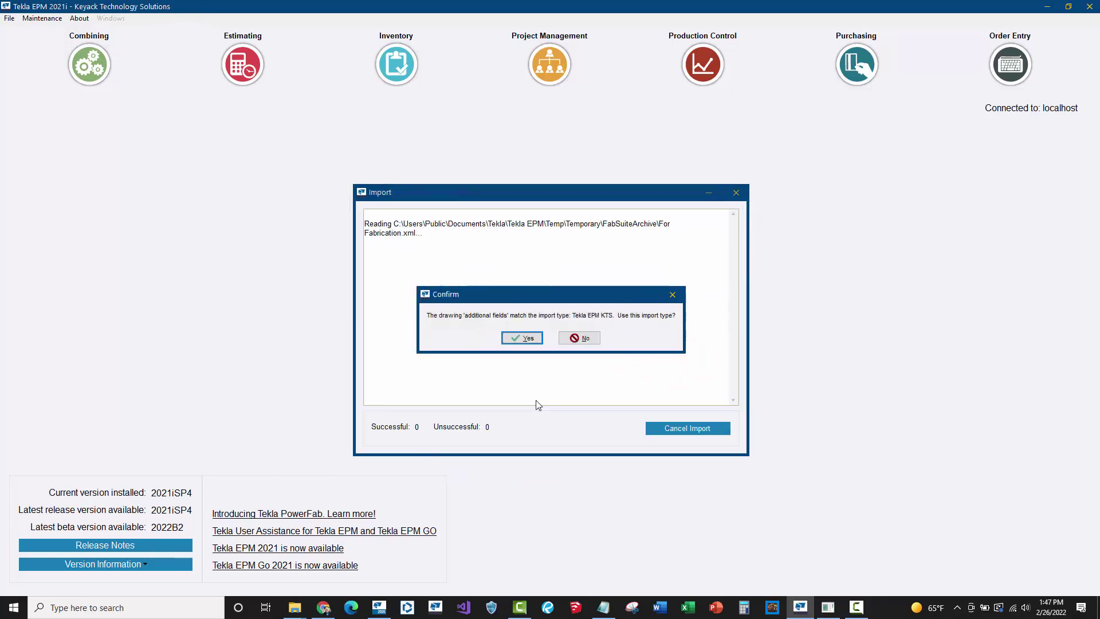
- Finish the import with the Tekla EPM KTS type, saving no new import type, use the current job for the CNC files, and close the import window
left_click(523, 338)
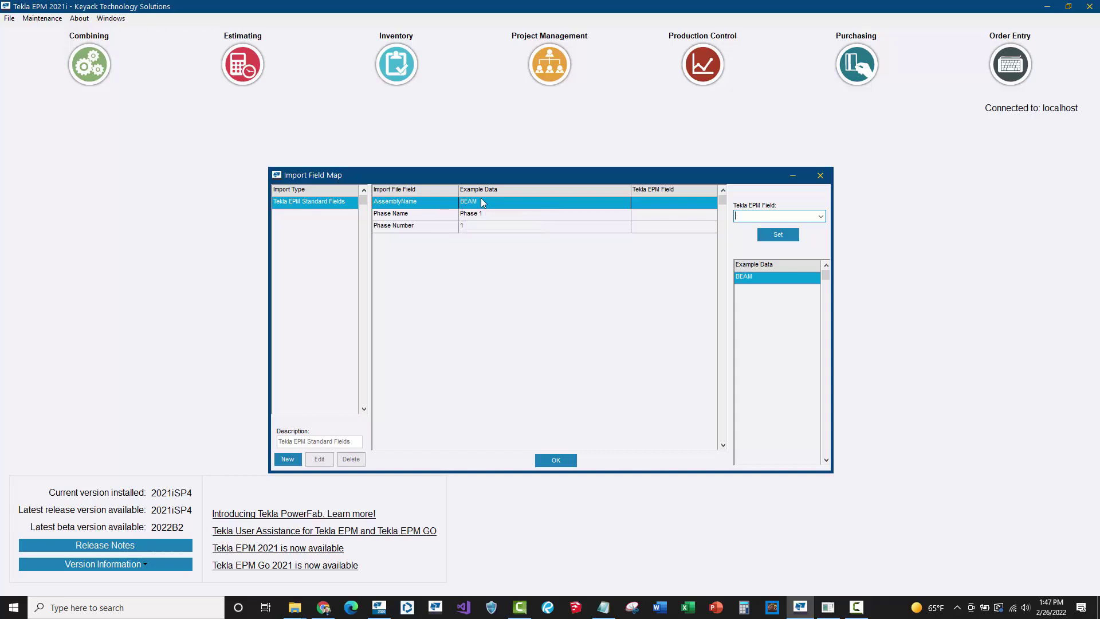
left_click(559, 459)
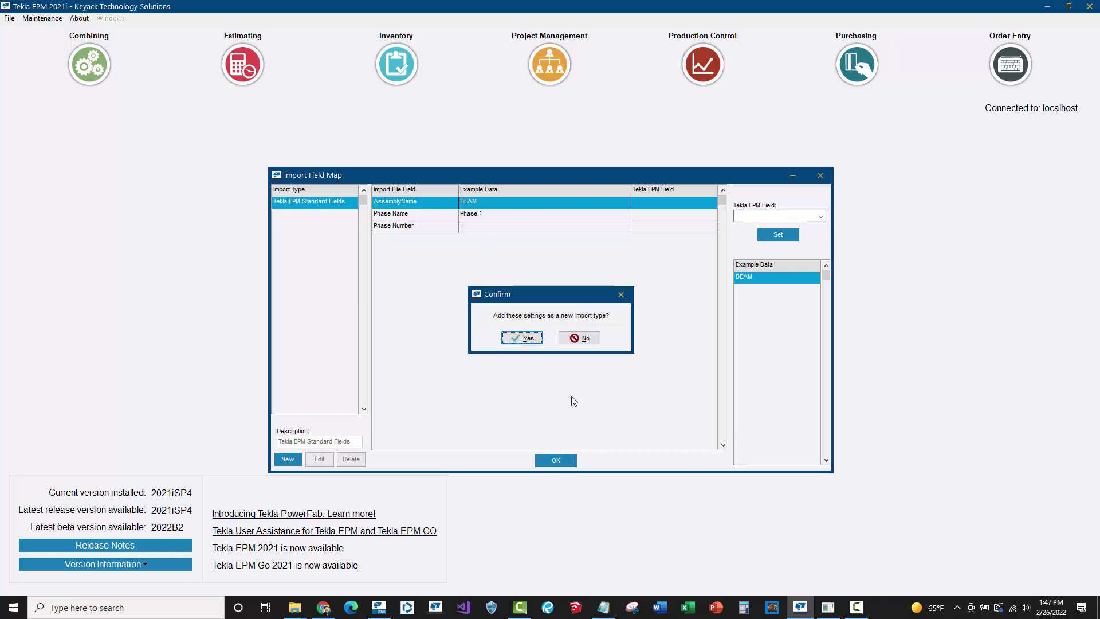
left_click(579, 339)
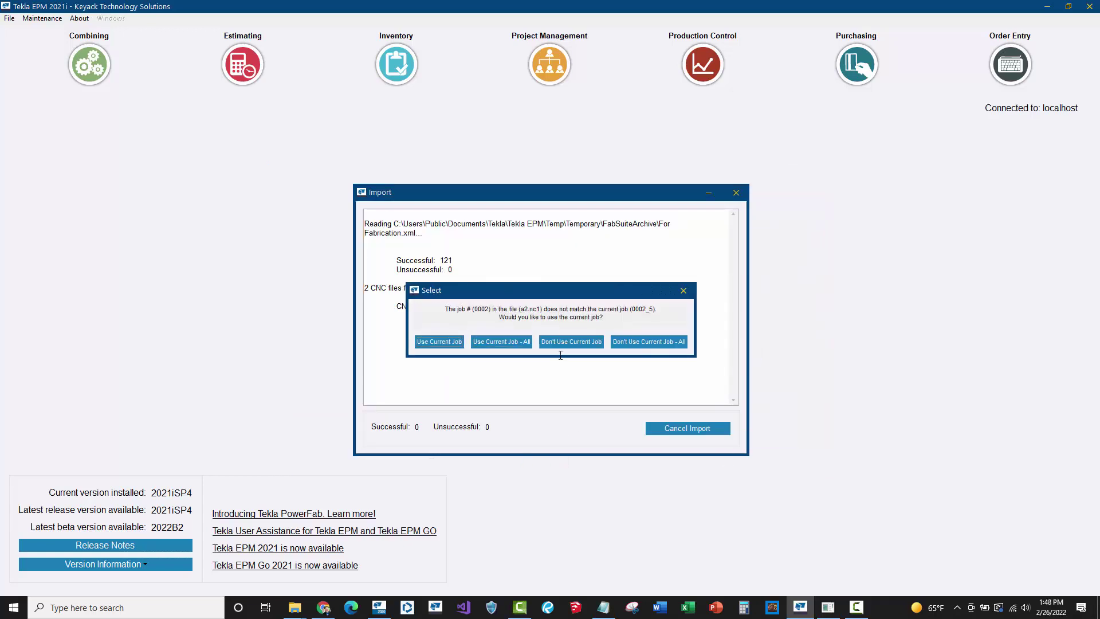
left_click(436, 342)
left_click(436, 342)
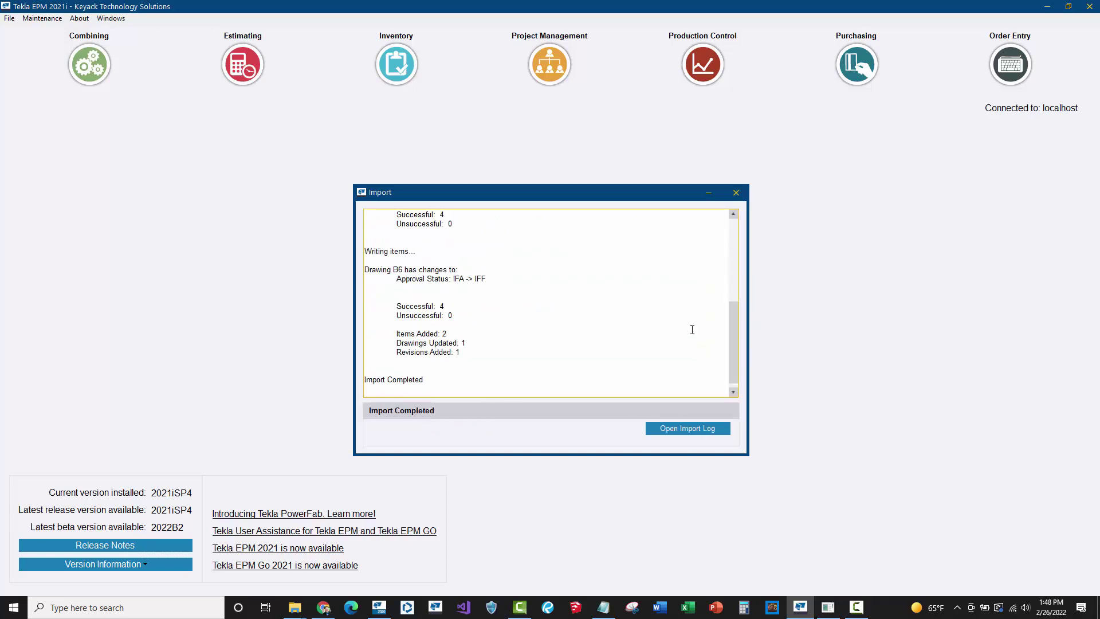
left_click(743, 195)
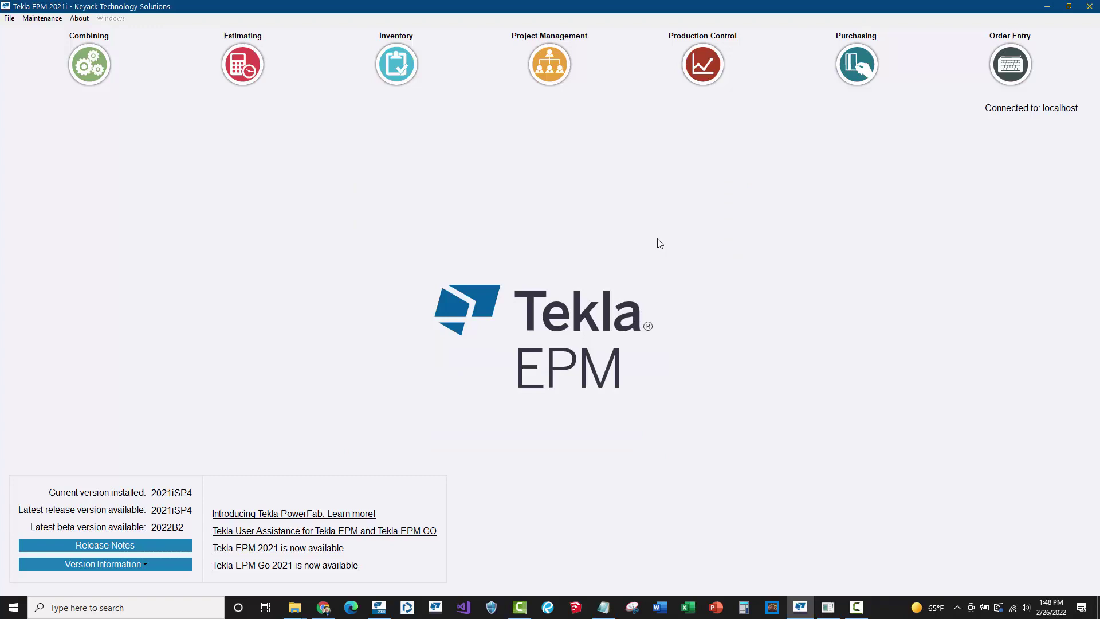
- Open production control job 0002_5, widen the approval status column to check the imported items, and close the job
left_click(701, 55)
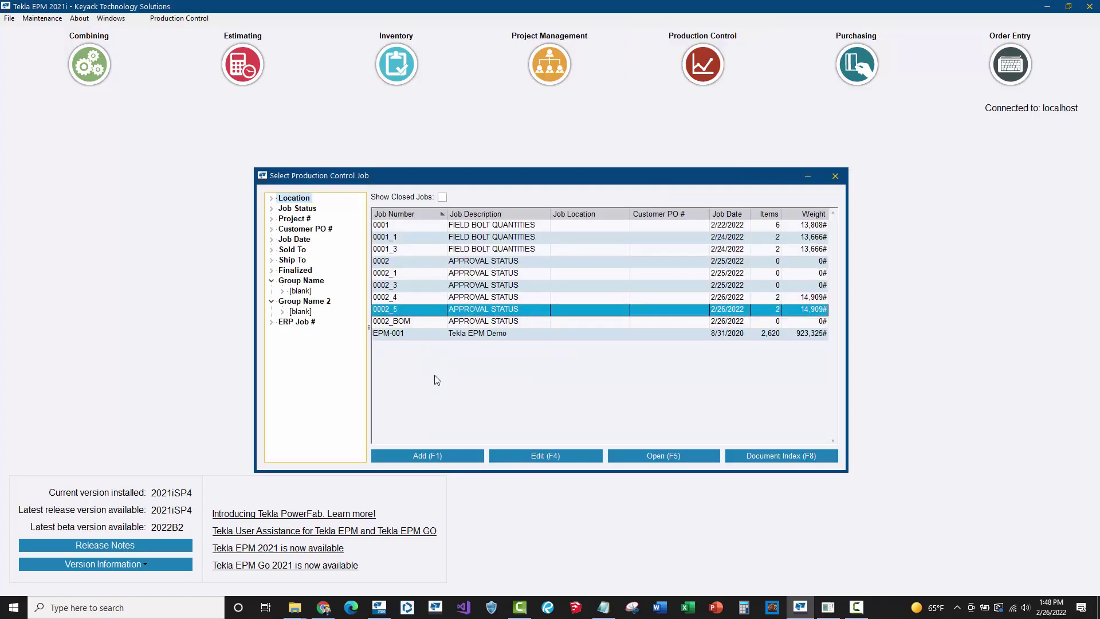
key("F5")
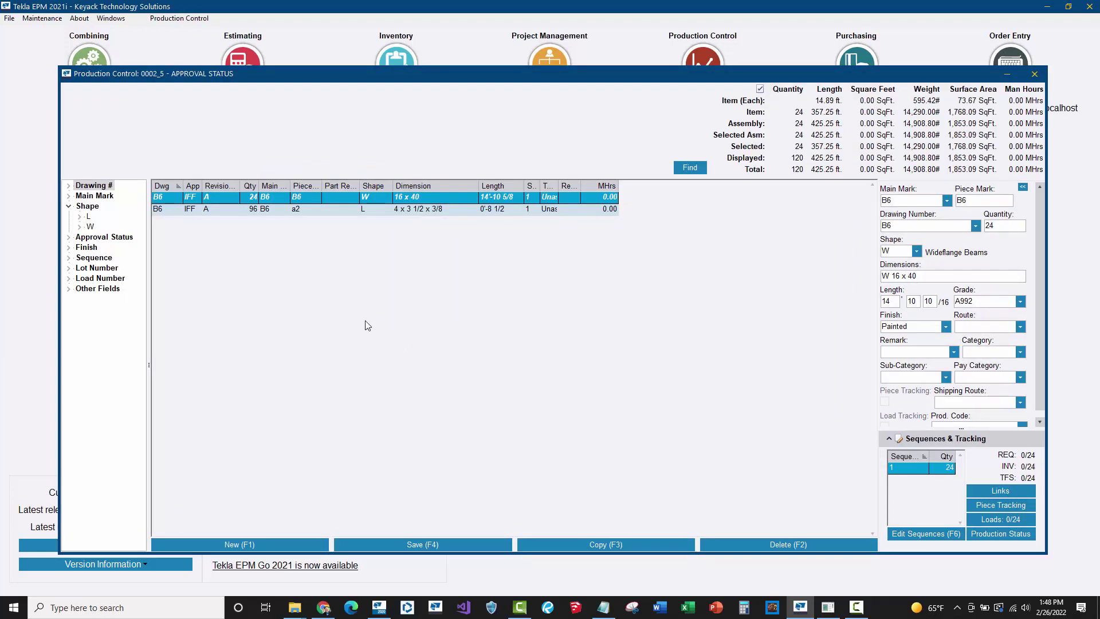
left_click_drag(203, 185, 227, 186)
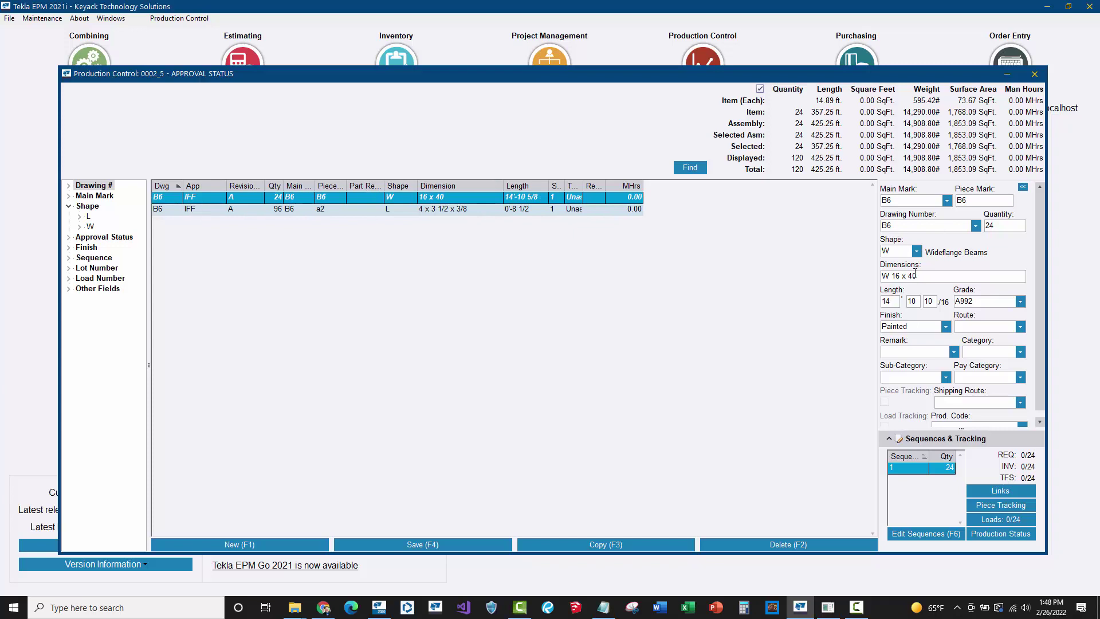
left_click(914, 299)
left_click(1039, 74)
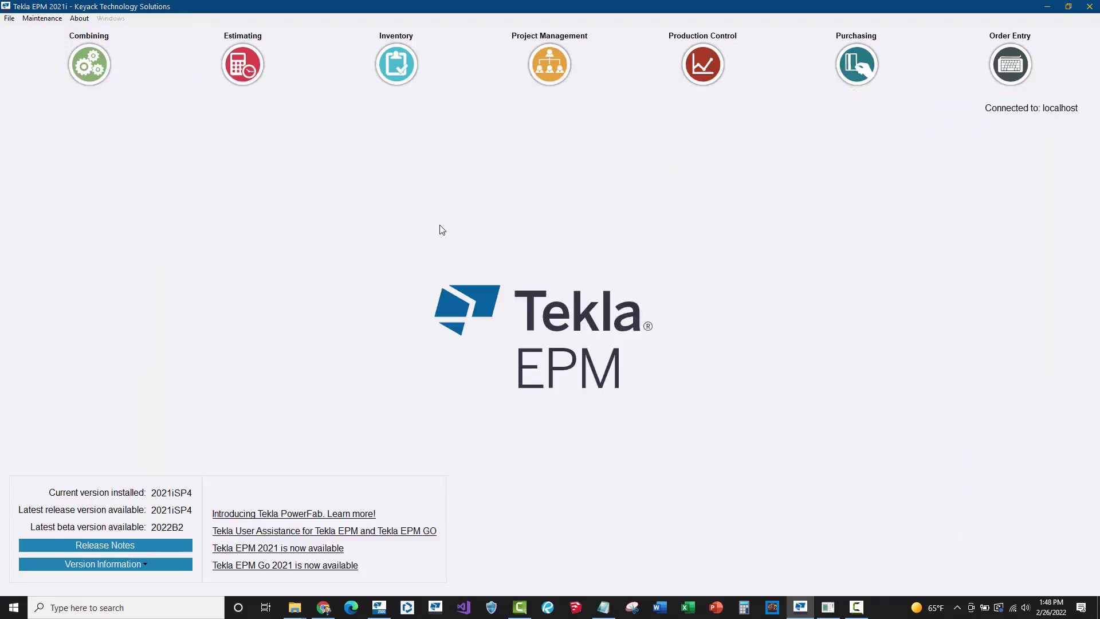
- Open project management job 0002_5 and display its drawing log for the Detail drawing type
left_click(548, 68)
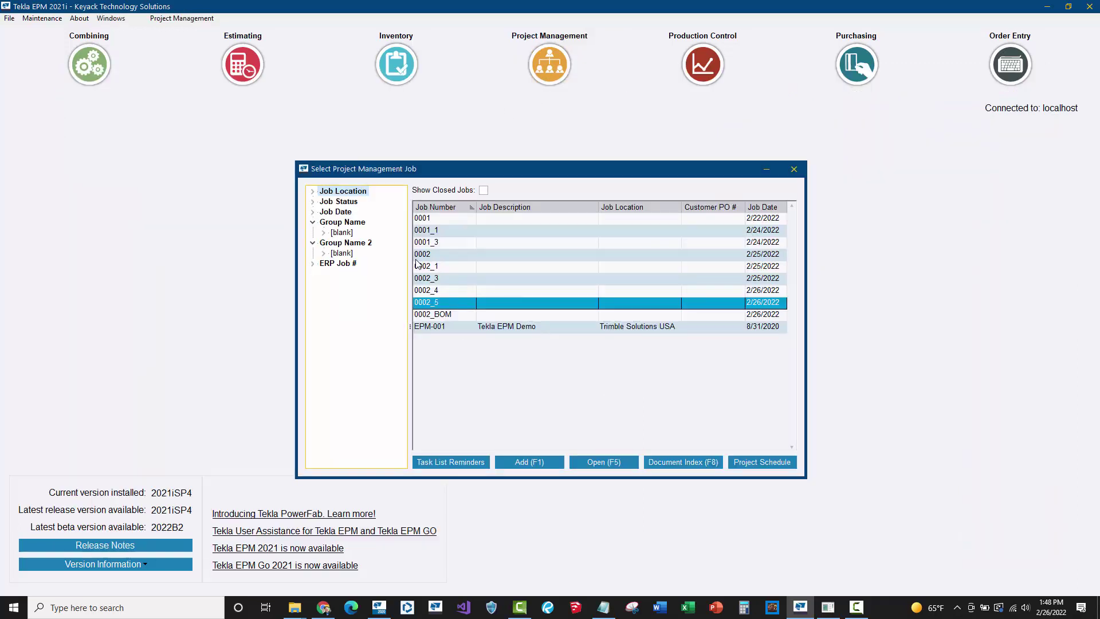
double_click(435, 303)
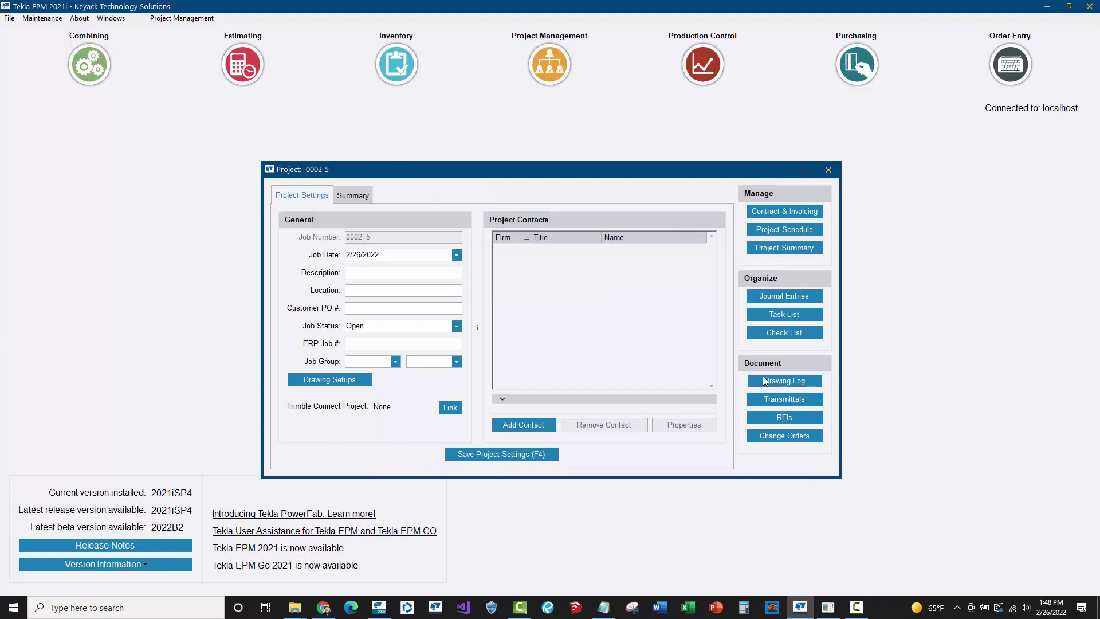
left_click(764, 381)
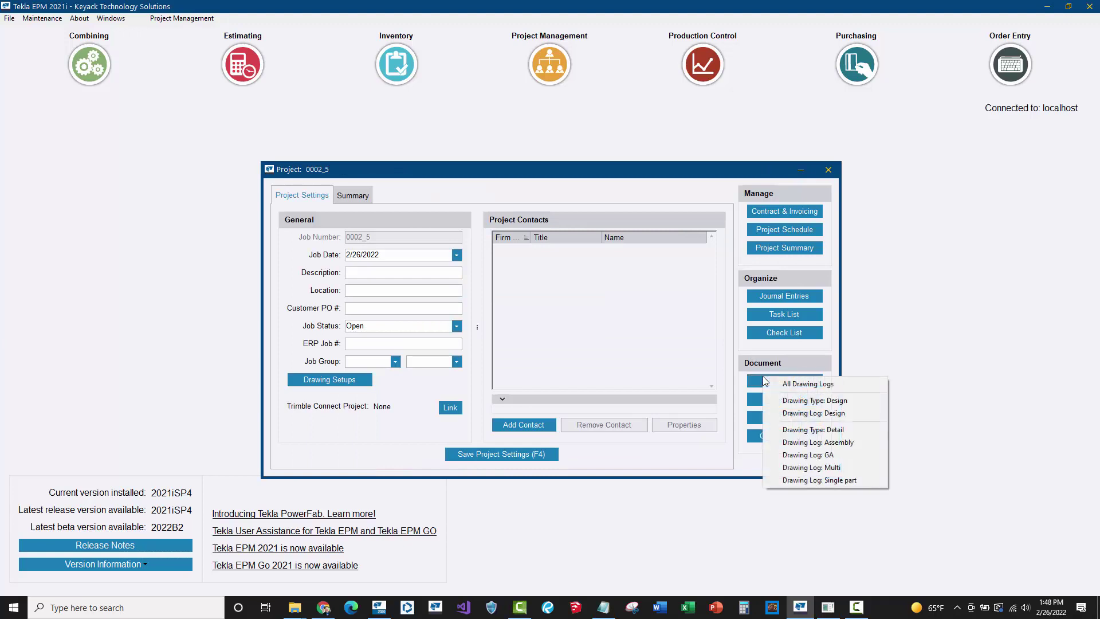
left_click(806, 431)
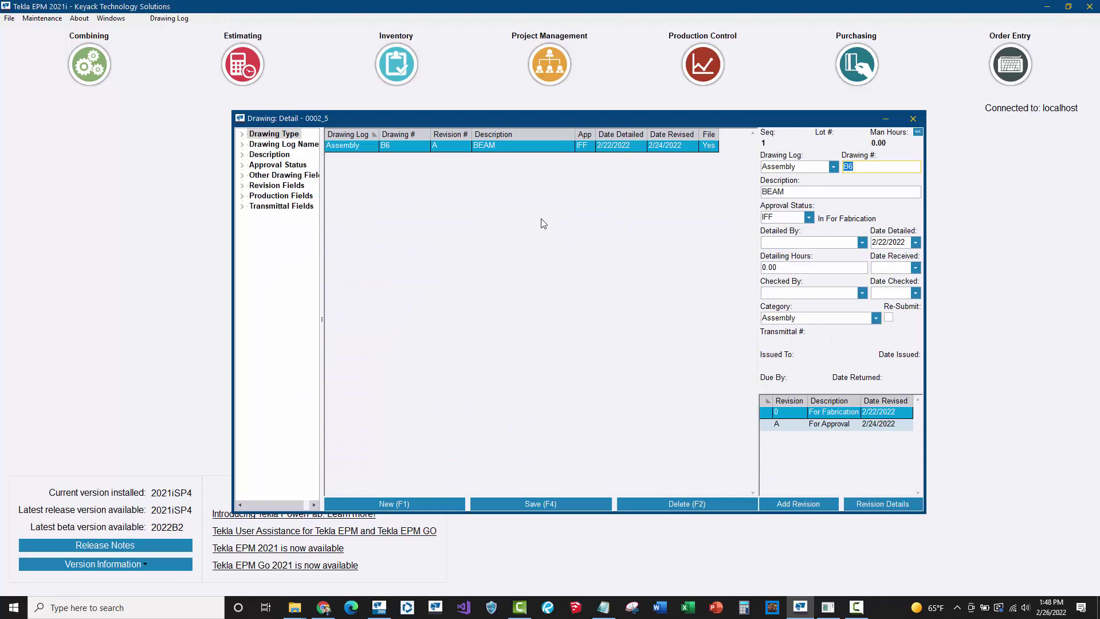
- Examine the For Fabrication and For Approval revisions of drawing B6, close the revision details, and check the drawing's approval status
double_click(785, 424)
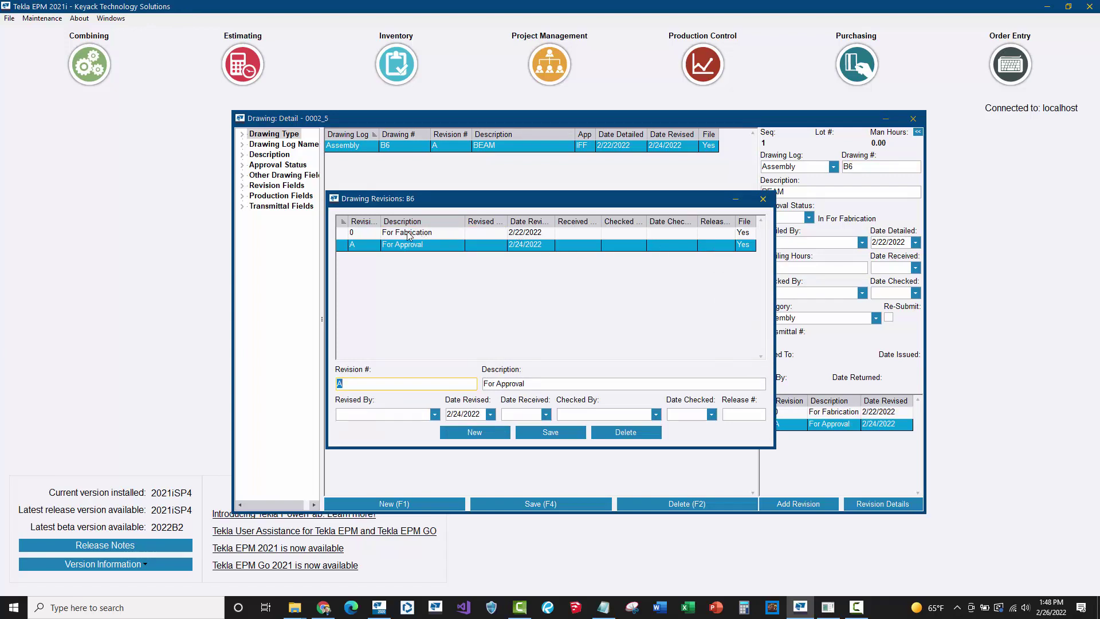
left_click(526, 234)
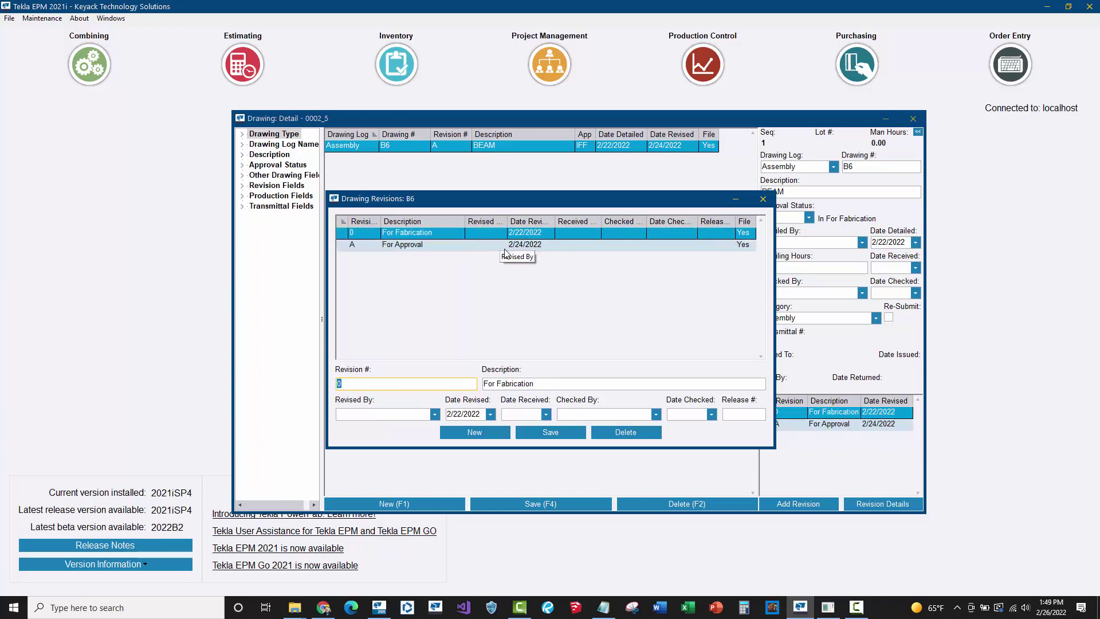
left_click(521, 247)
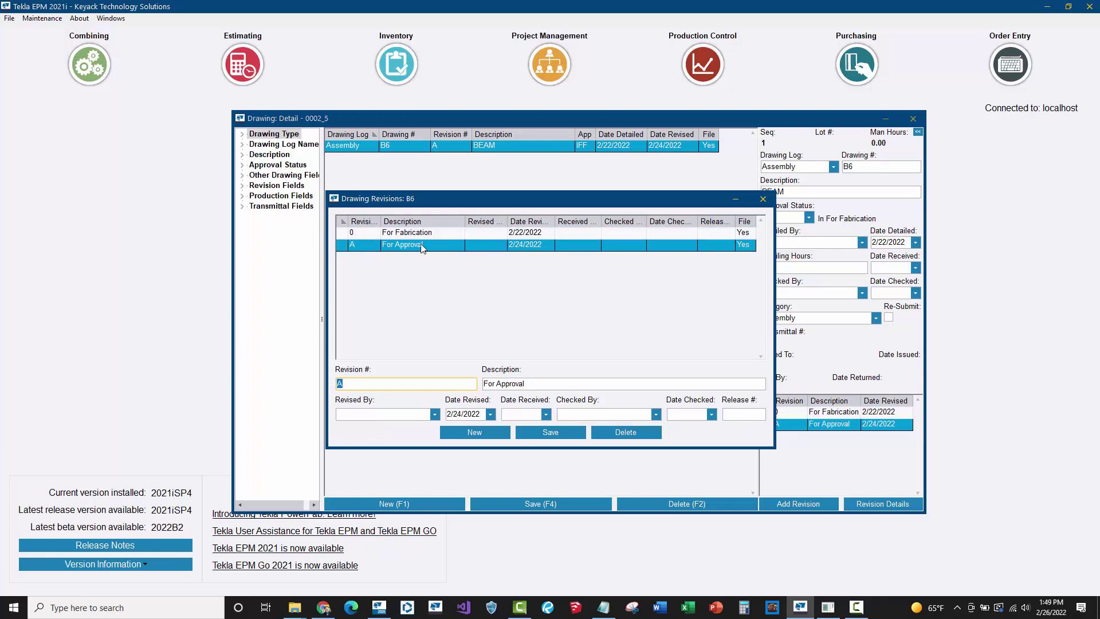
left_click(767, 199)
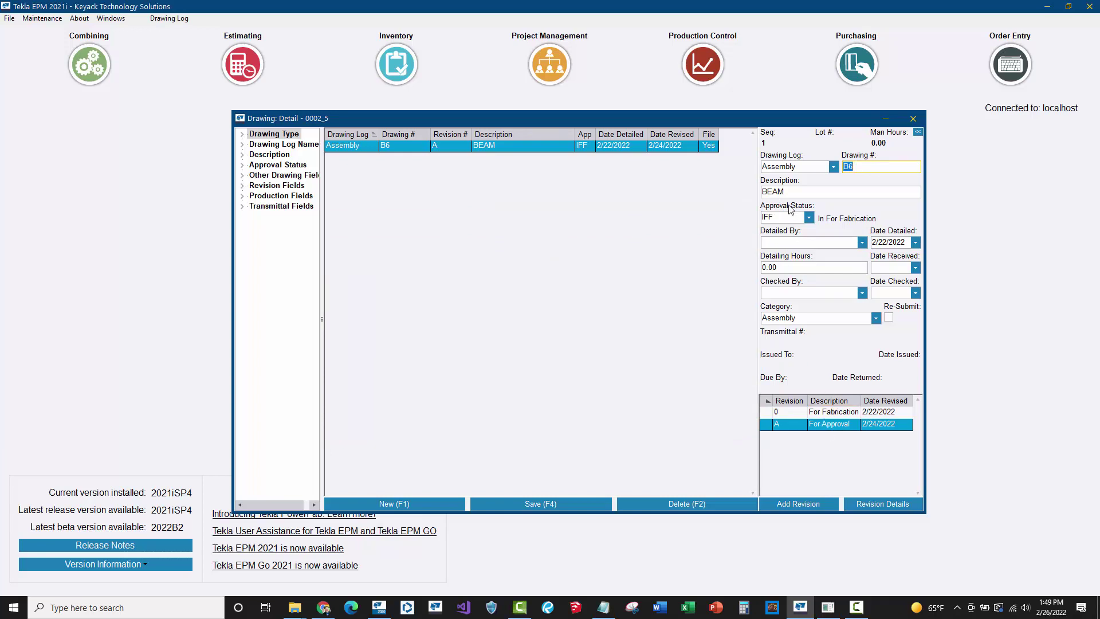
left_click(808, 217)
left_click(808, 217)
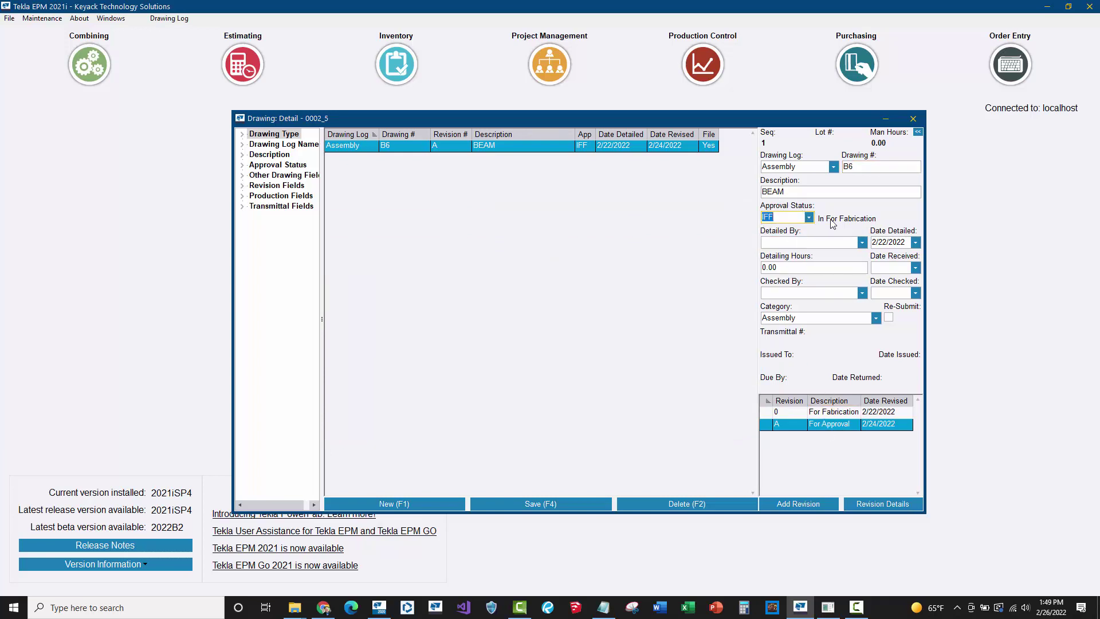